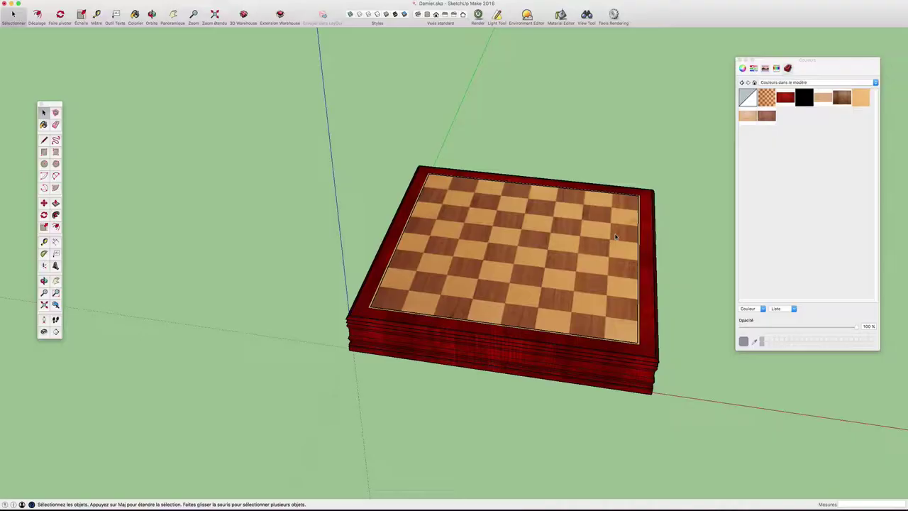
Import Pion_Echec.skp and drag the pawn onto a near corner square of the chessboard.
mouse_move(724, 232)
middle_mouse_down()
mouse_move(657, 209)
mouse_move(680, 204)
middle_mouse_up()
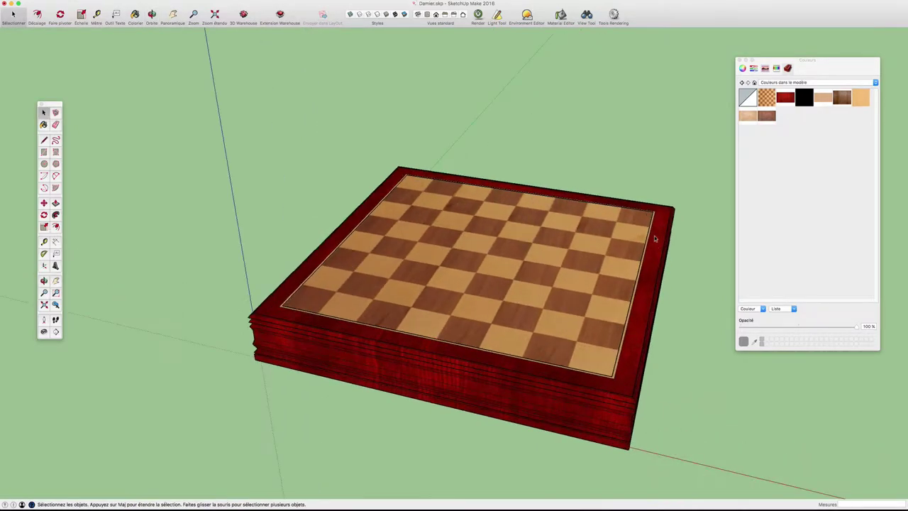
mouse_move(652, 236)
middle_mouse_down()
mouse_move(586, 233)
mouse_move(673, 263)
mouse_move(646, 318)
middle_mouse_up()
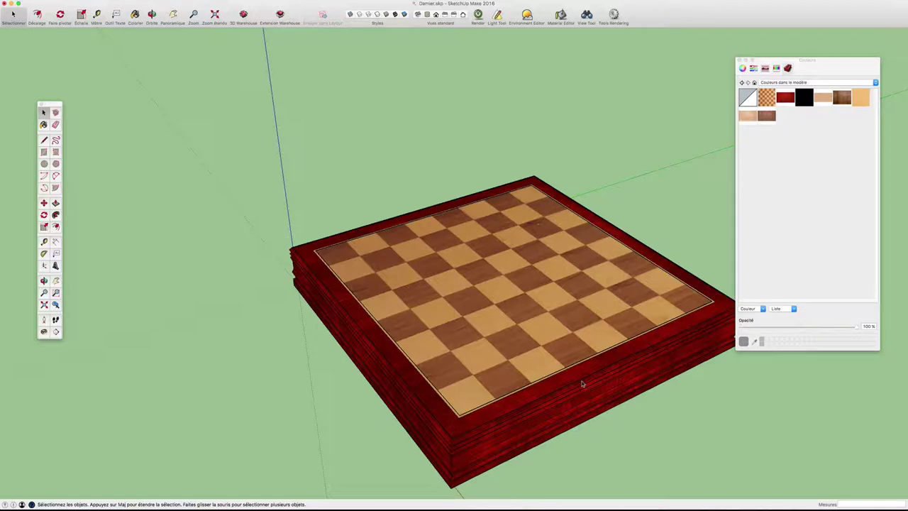
middle_click_drag(562, 329, 529, 323)
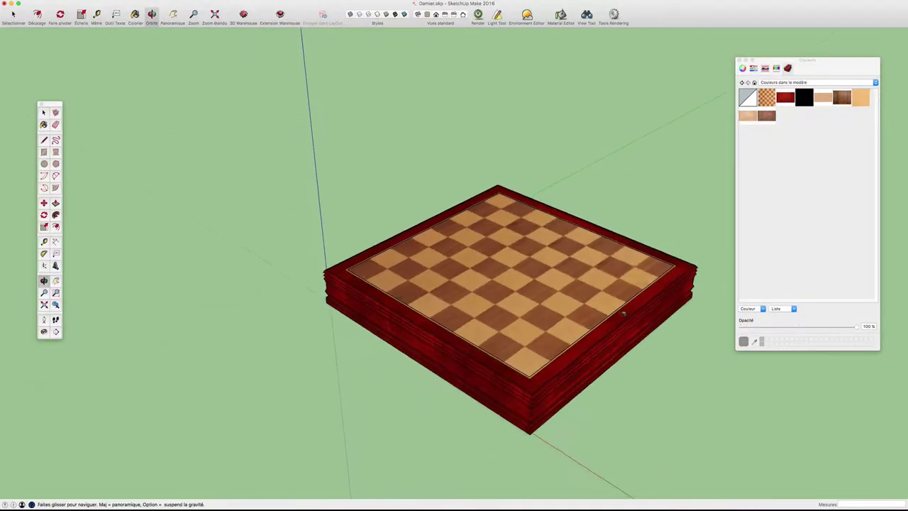
key("space")
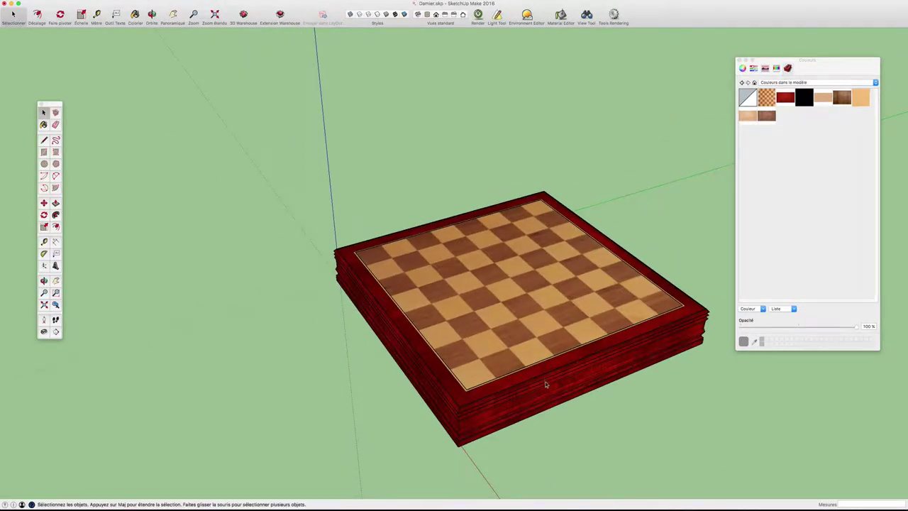
scroll(546, 384, "up", 3)
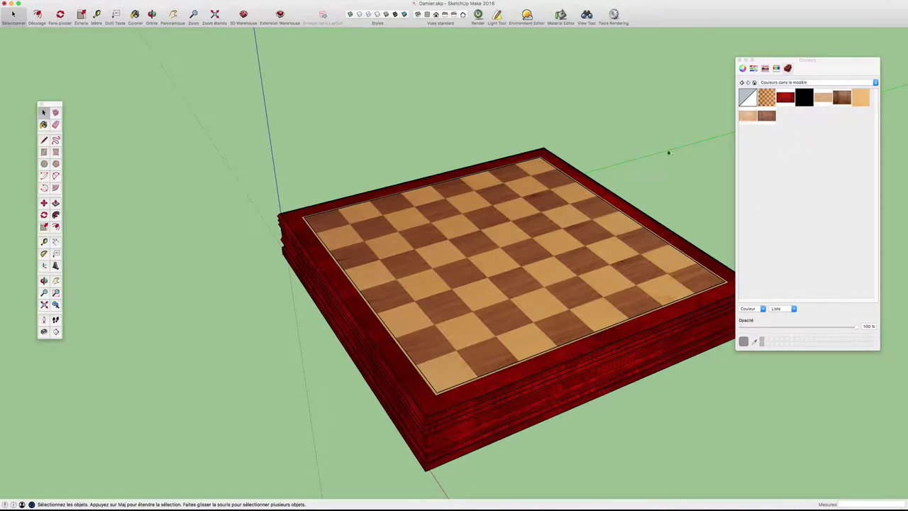
mouse_move(661, 205)
middle_mouse_down()
mouse_move(659, 164)
mouse_move(649, 152)
middle_mouse_up()
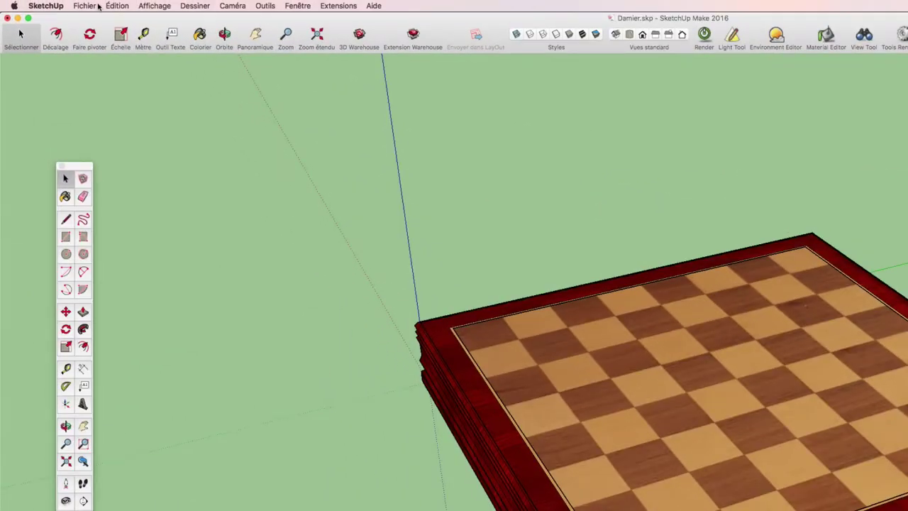
left_click(57, 3)
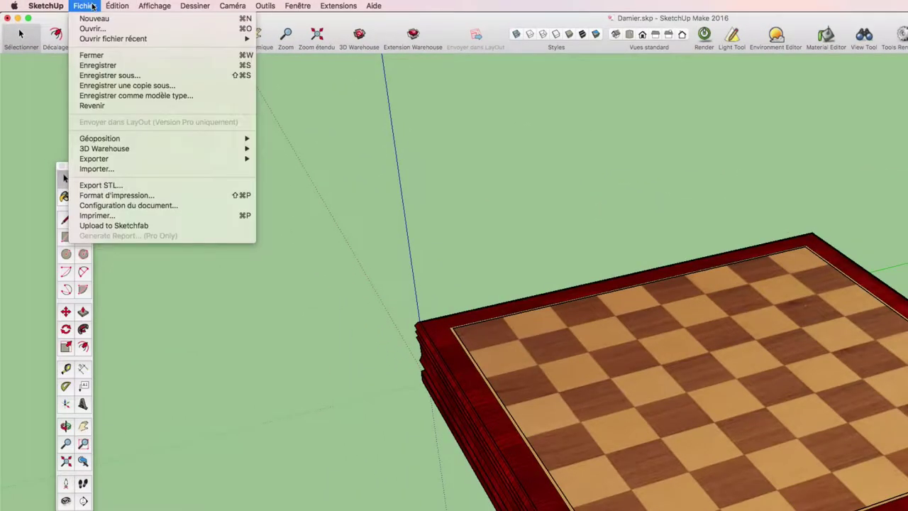
left_click(116, 171)
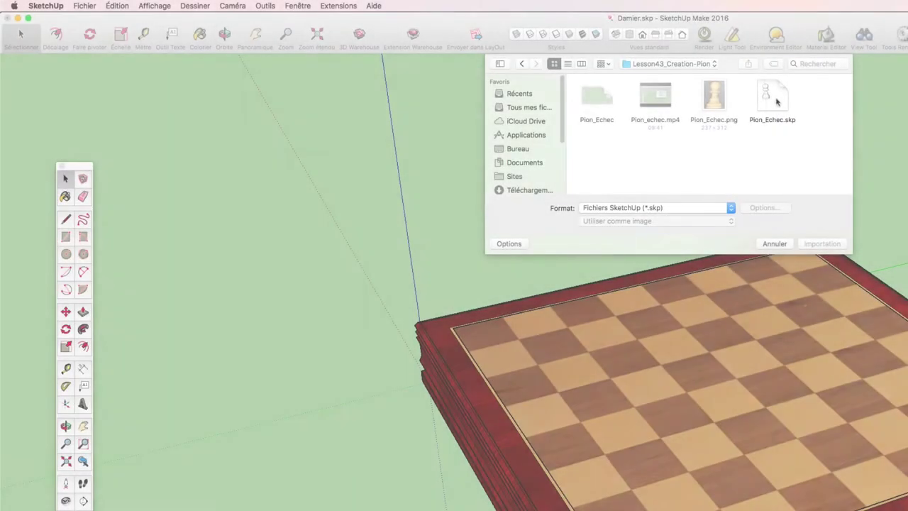
left_click(773, 99)
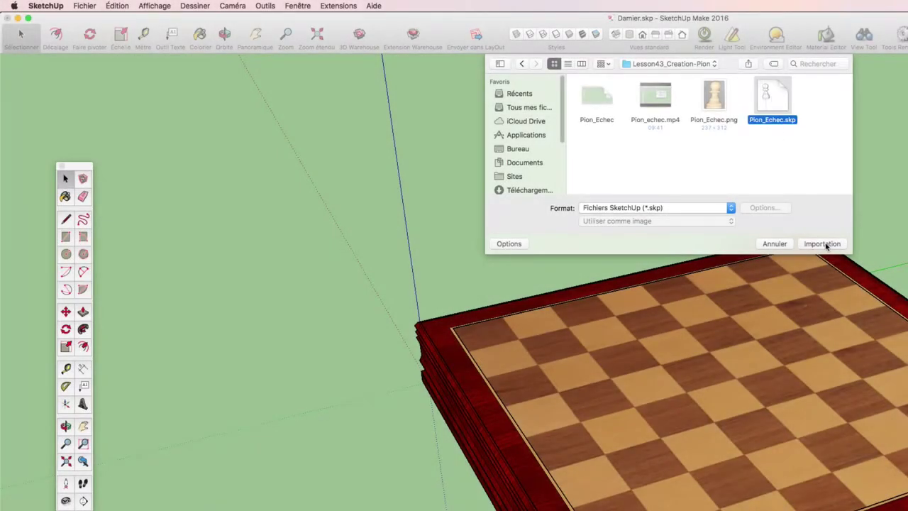
left_click(824, 243)
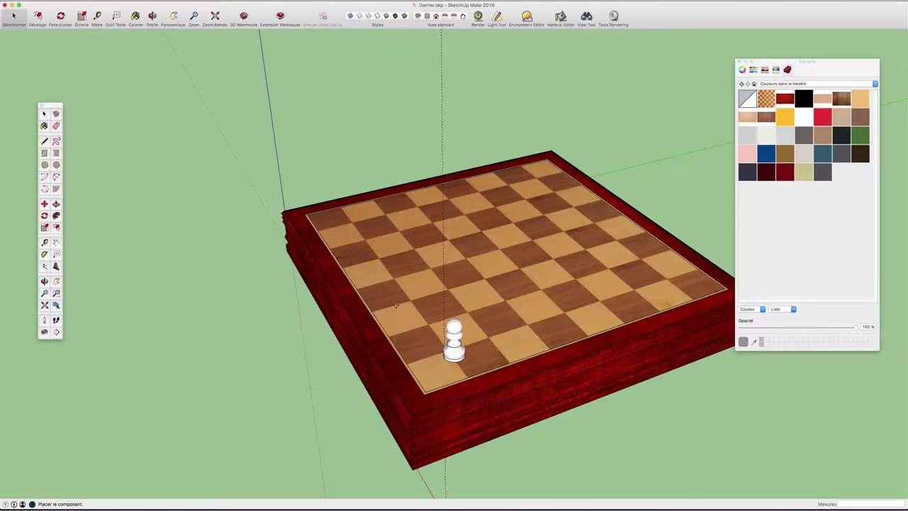
mouse_move(385, 298)
middle_mouse_down()
mouse_move(449, 300)
mouse_move(407, 294)
middle_mouse_up()
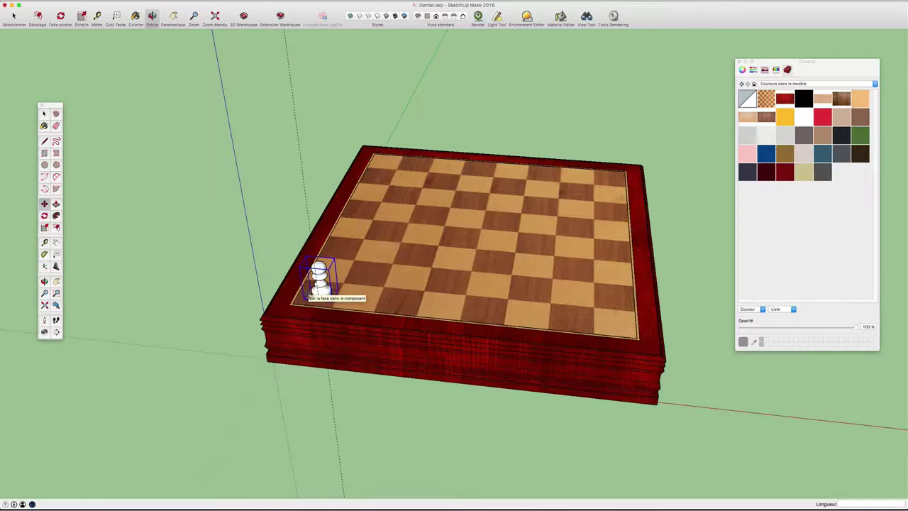
Drop the pawn on the near corner square and briefly enter its component for editing.
left_click(317, 291)
scroll(326, 284, "up", 5)
scroll(333, 266, "up", 2)
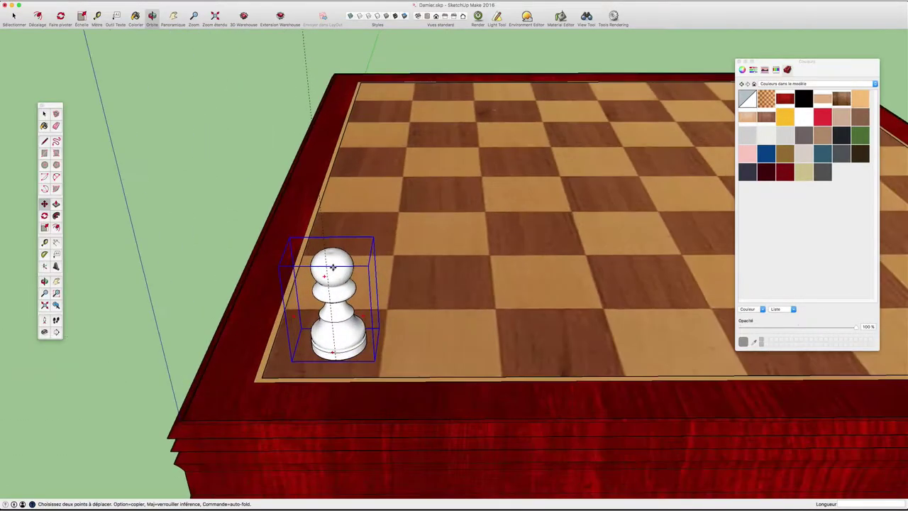
key("space")
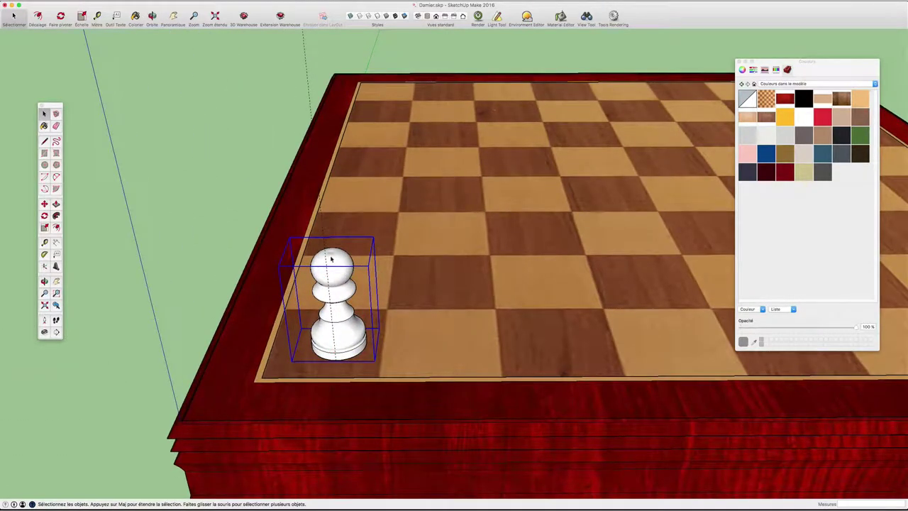
double_click(330, 259)
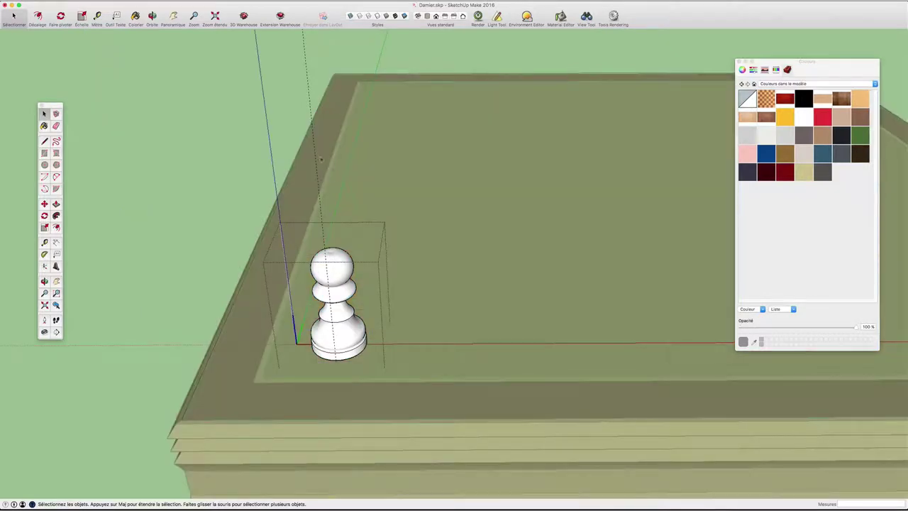
key("e")
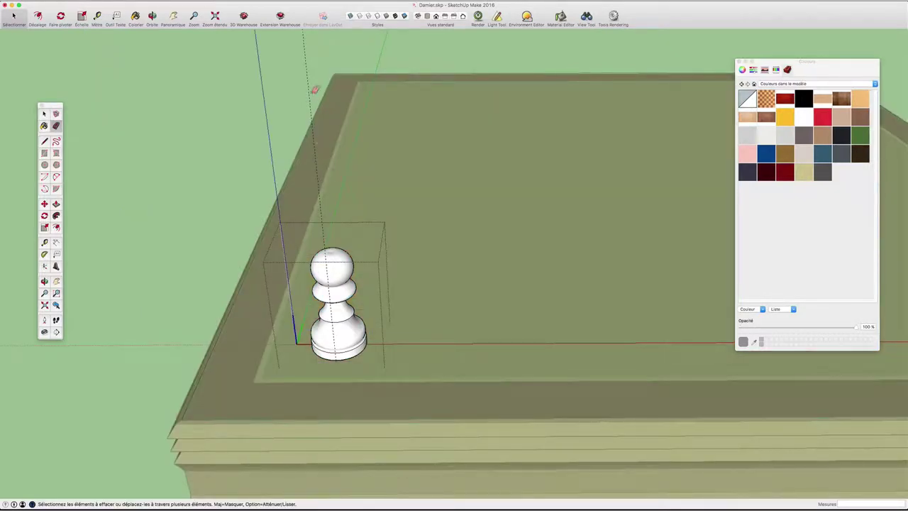
key("space")
left_click(329, 232)
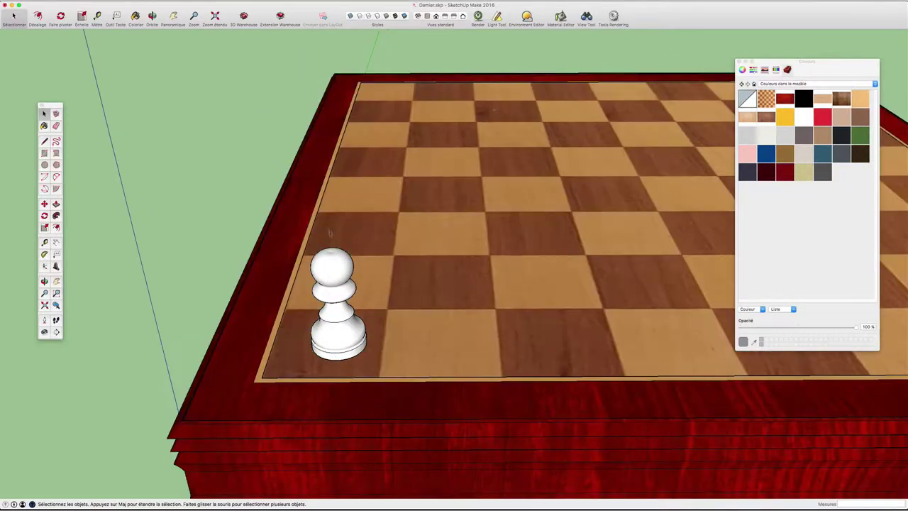
Explode the pawn component, then explode its remaining inner group.
left_click(328, 263)
right_click(330, 263)
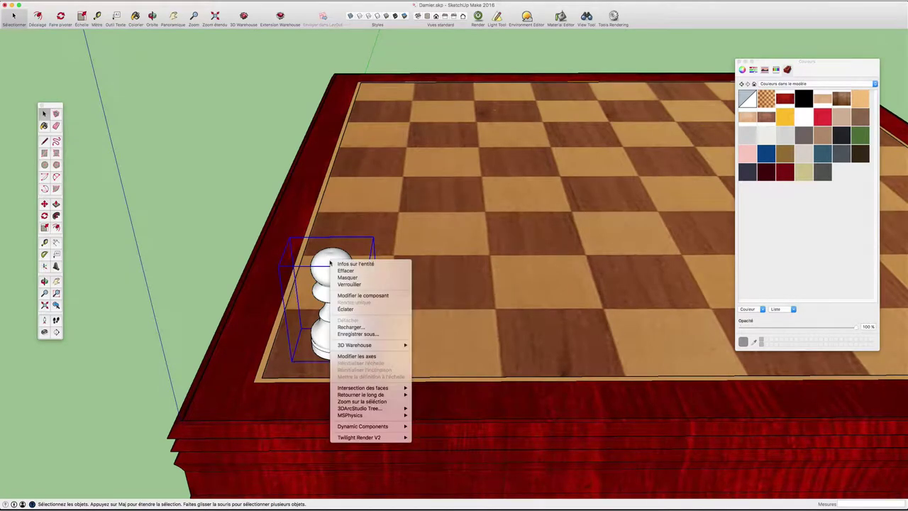
left_click(348, 308)
right_click(337, 273)
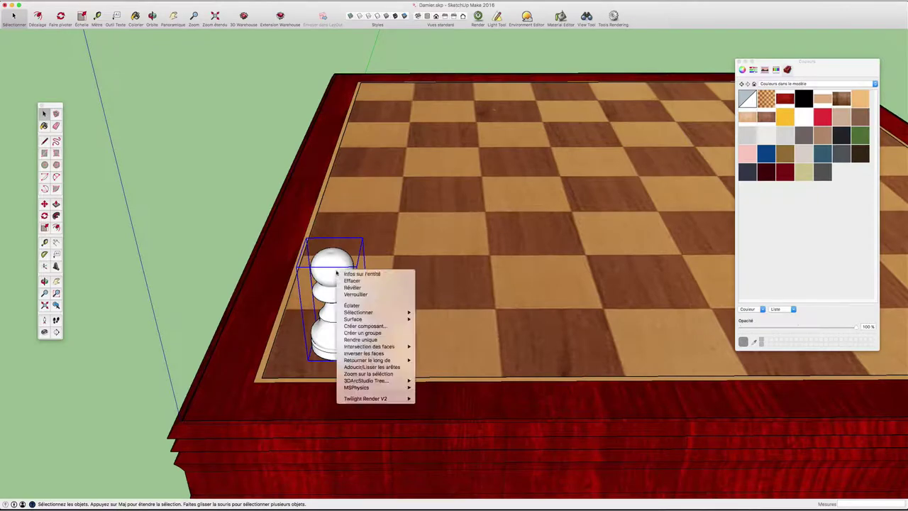
left_click(358, 304)
Erase the stone-textured panel behind the pawn and its leftover edges.
scroll(356, 298, "up", 3)
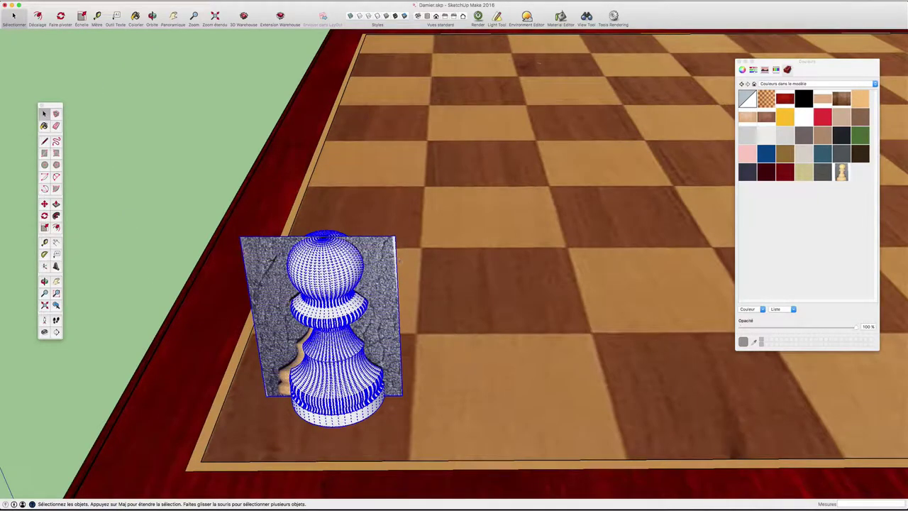
left_click(199, 202)
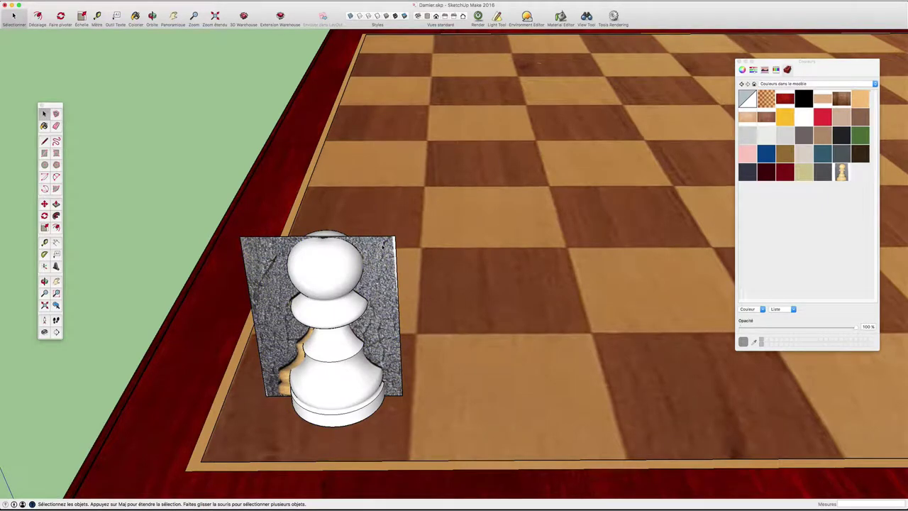
left_click(383, 246)
left_click(384, 244)
key("e")
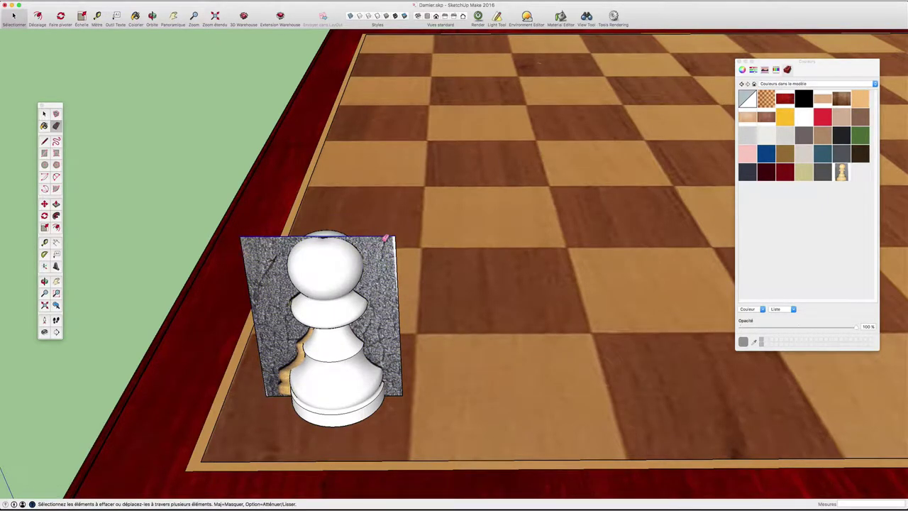
left_click(387, 240)
left_click(398, 249)
left_click(397, 395)
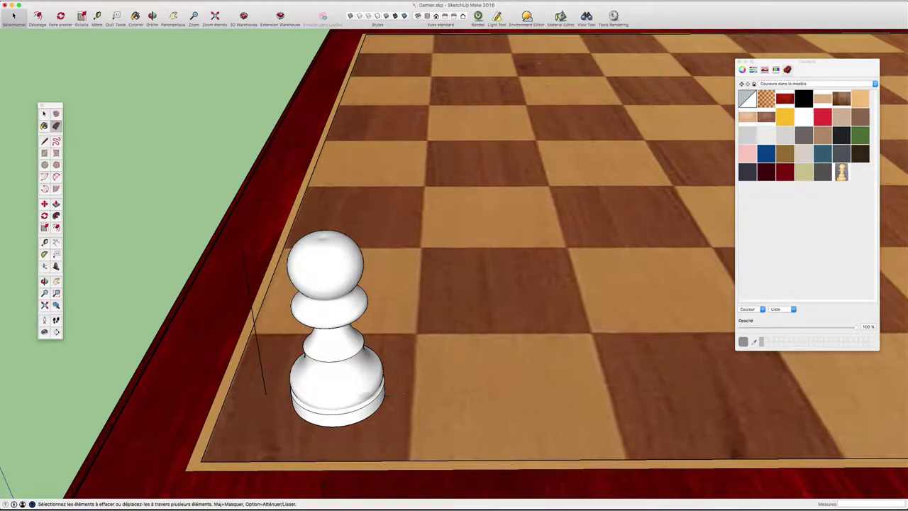
left_click_drag(275, 374, 266, 375)
left_click(265, 375)
middle_click_drag(266, 374, 318, 355)
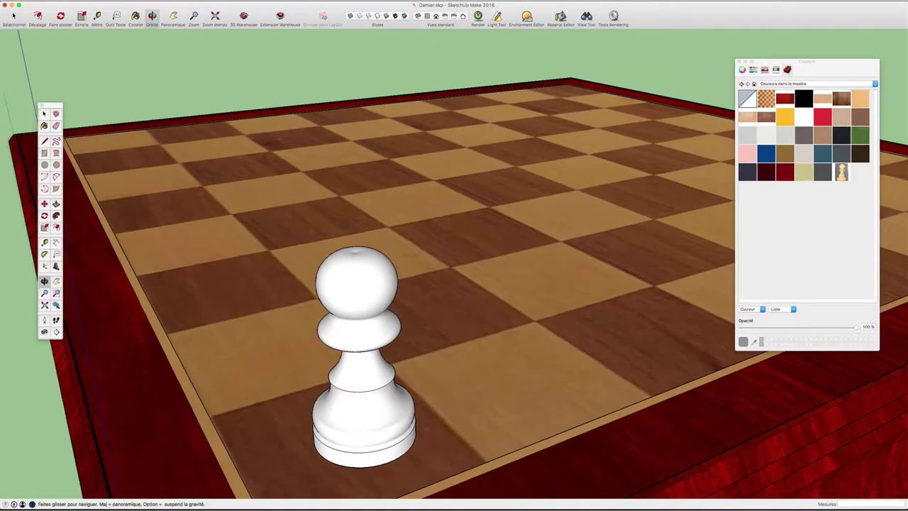
key("space")
scroll(363, 339, "down", 3)
Turn on Hidden Geometry display and select the entire faceted pawn.
left_click(351, 369)
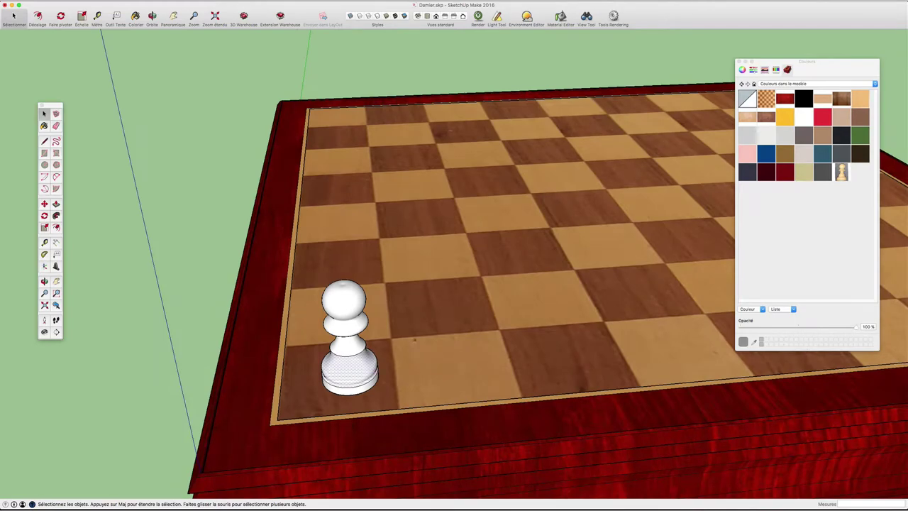
scroll(341, 288, "up", 2)
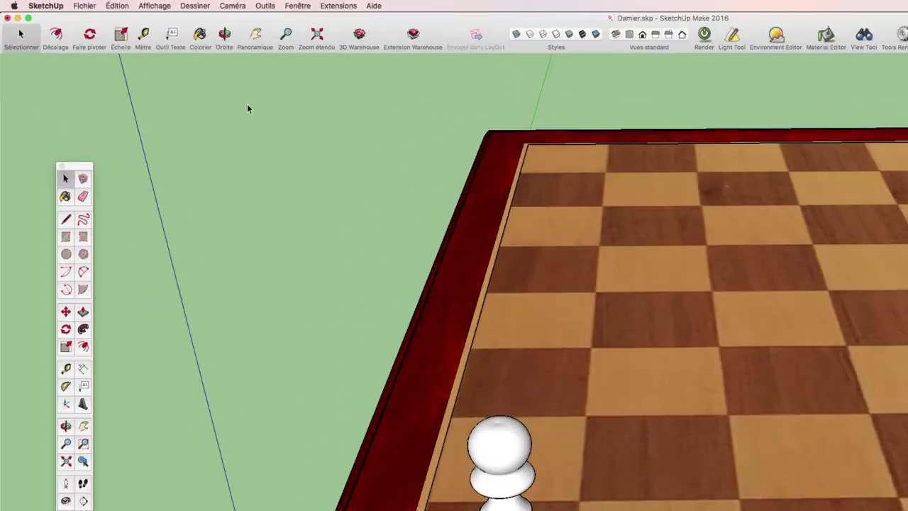
left_click(155, 7)
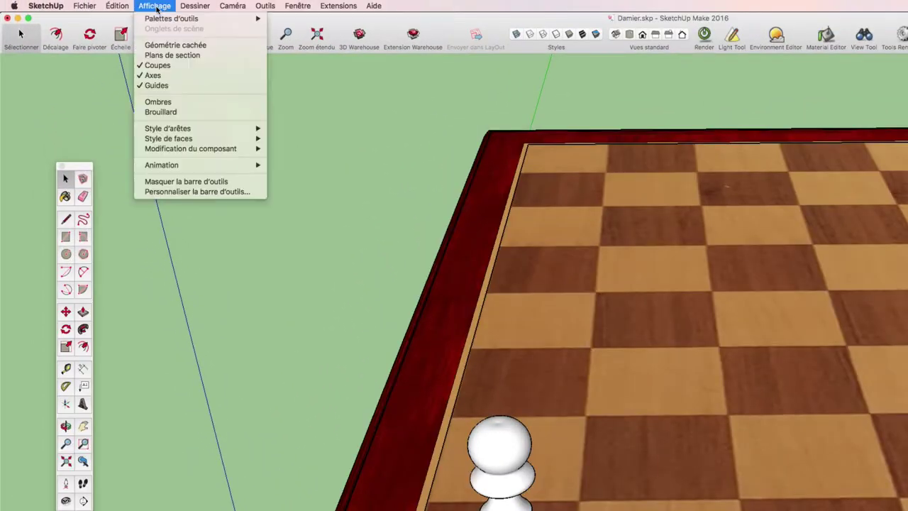
left_click(174, 45)
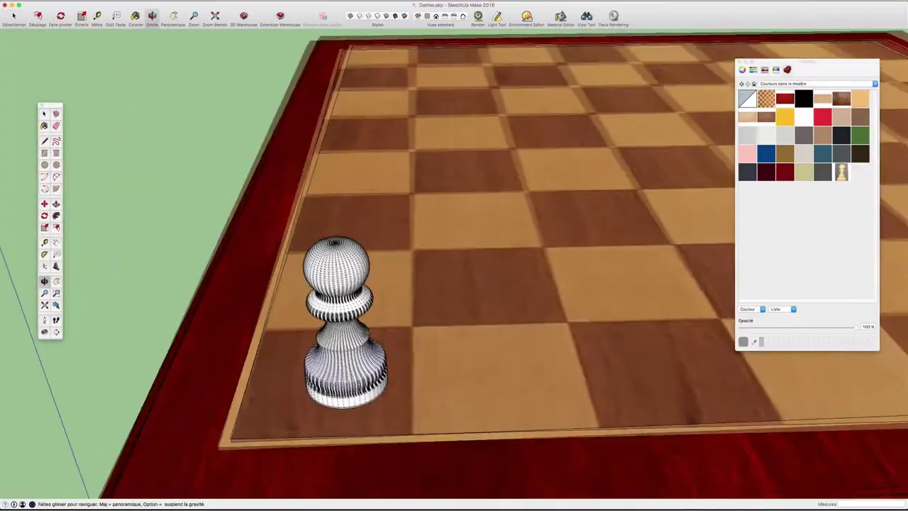
middle_click_drag(453, 284, 339, 334)
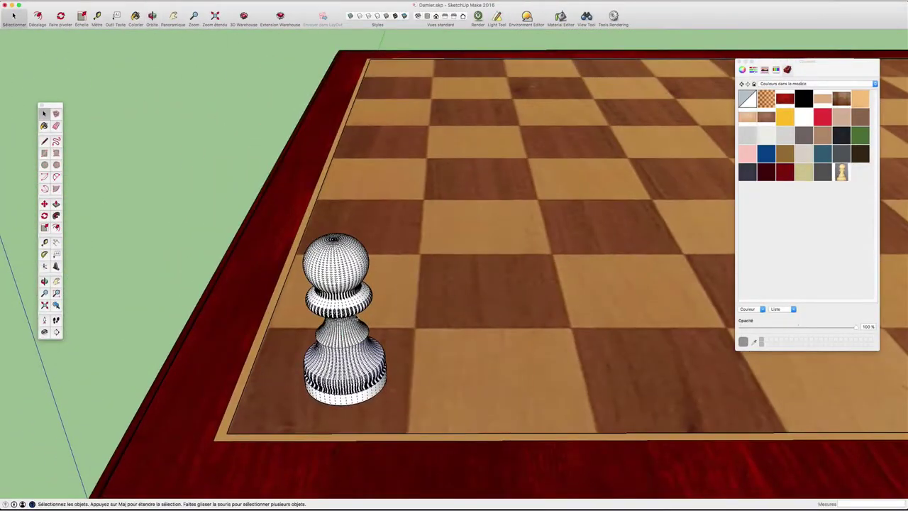
left_click_drag(340, 334, 383, 319)
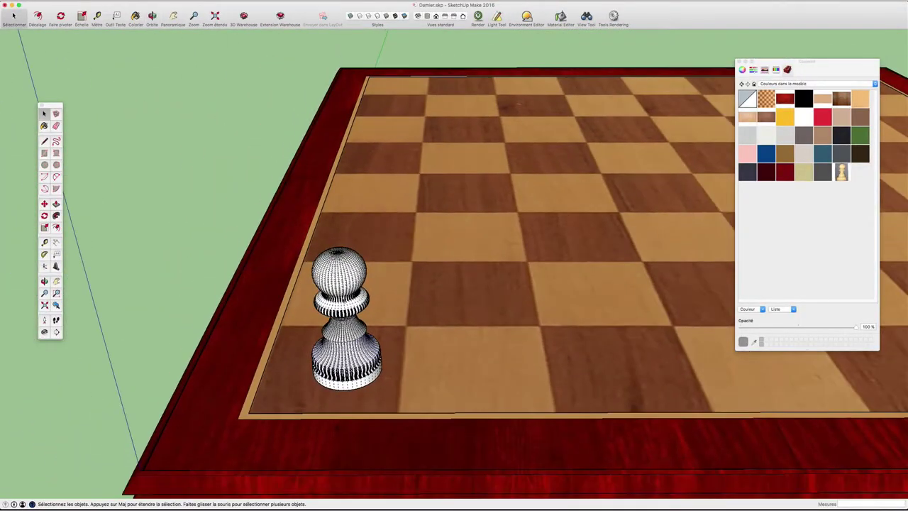
key("space")
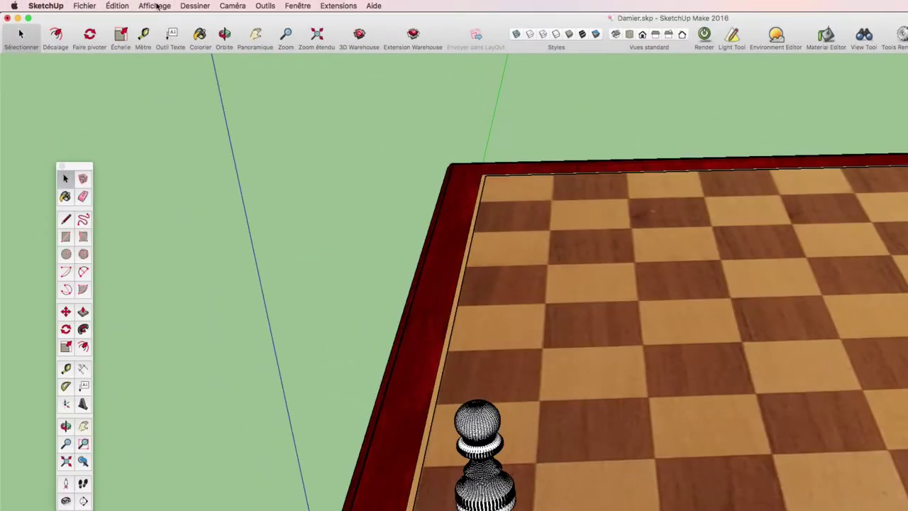
left_click(155, 6)
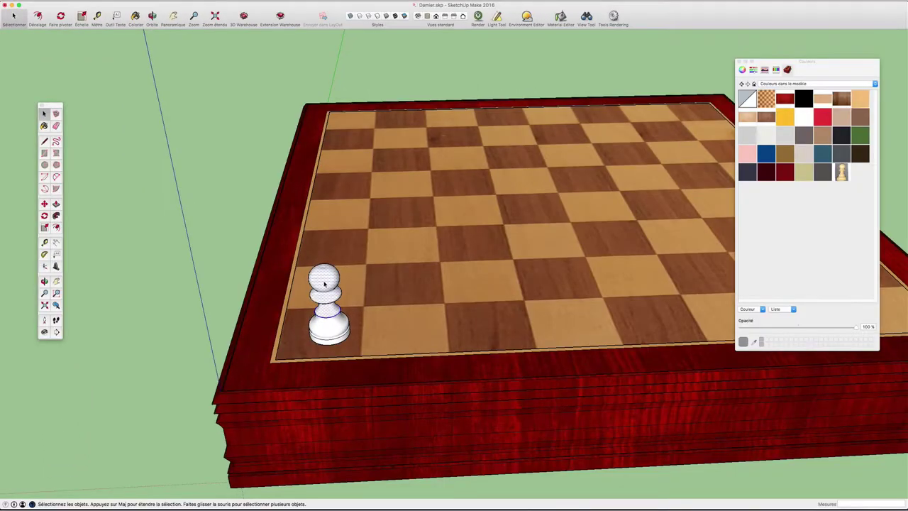
left_click(324, 283)
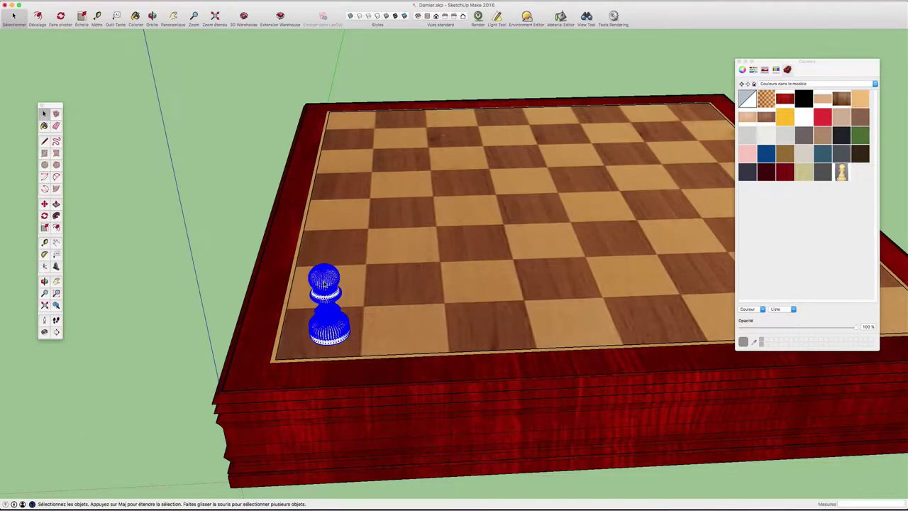
scroll(324, 283, "up", 3)
Make the pawn a Pion_Echec component gluing to Horizontal, replacing the existing definition.
scroll(325, 283, "up", 3)
right_click(325, 284)
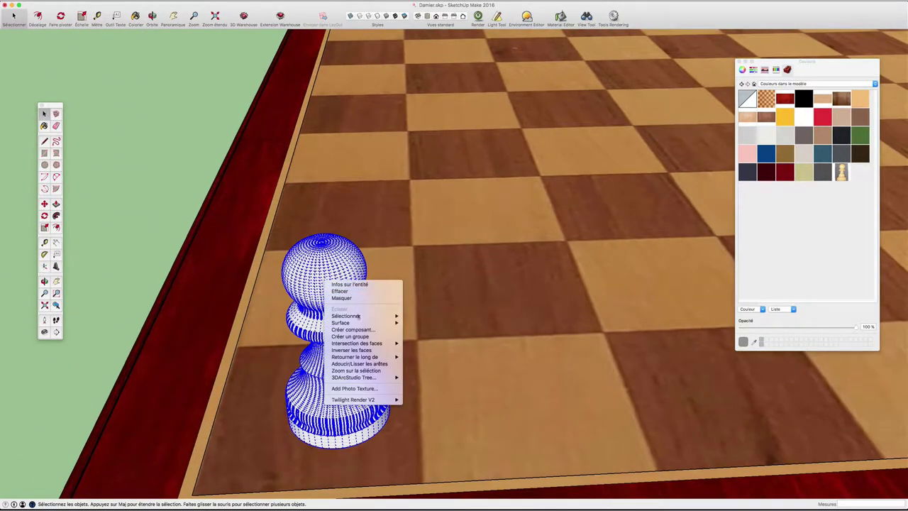
left_click(352, 329)
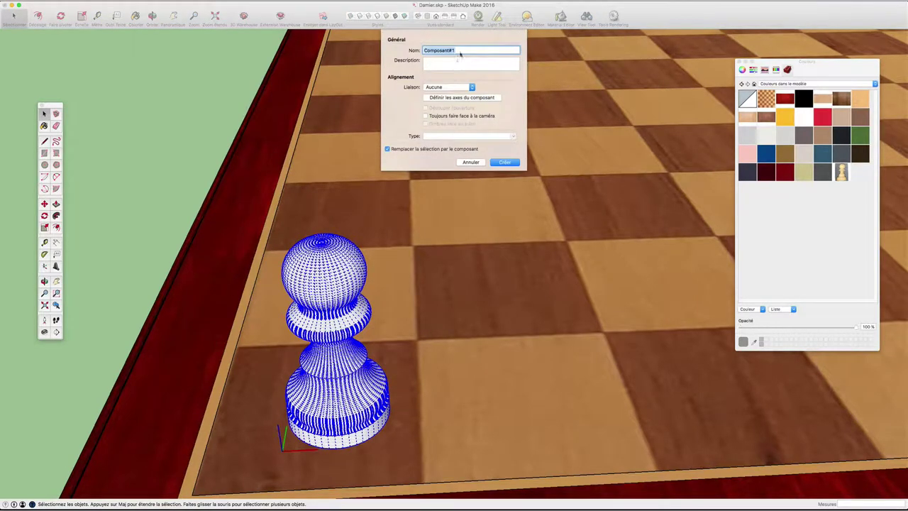
type("Pion_Echec")
left_click(434, 87)
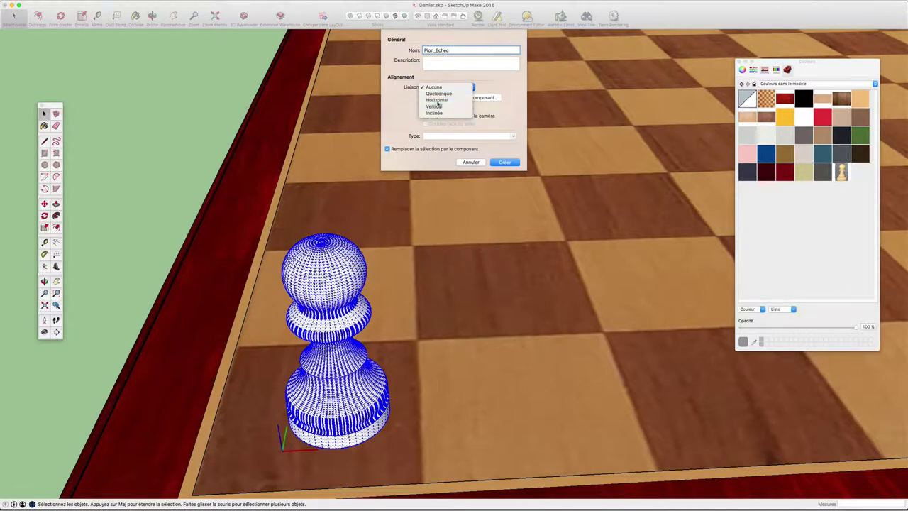
left_click(437, 100)
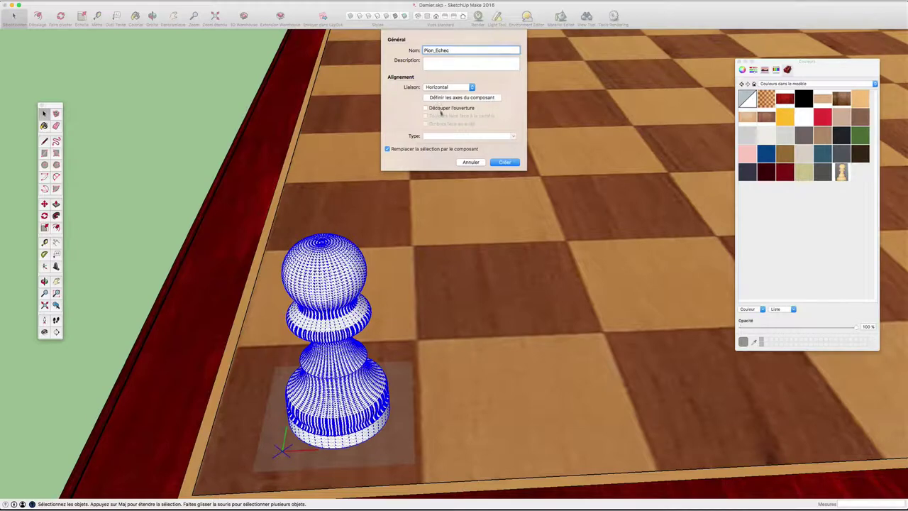
left_click(502, 162)
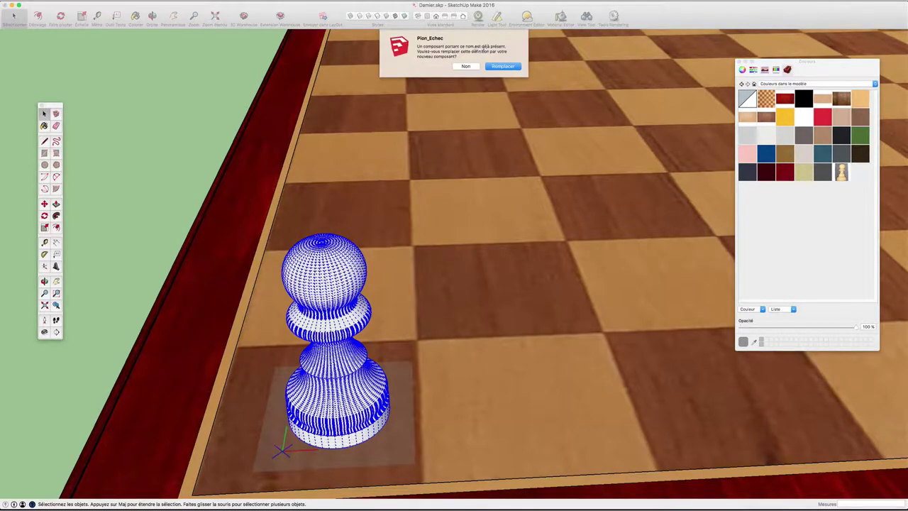
left_click(499, 67)
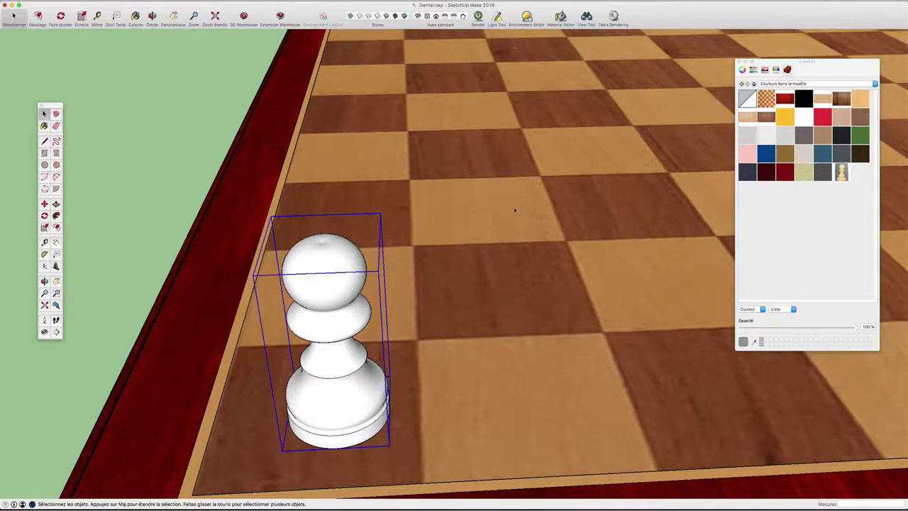
scroll(515, 210, "down", 5)
scroll(523, 212, "up", 2)
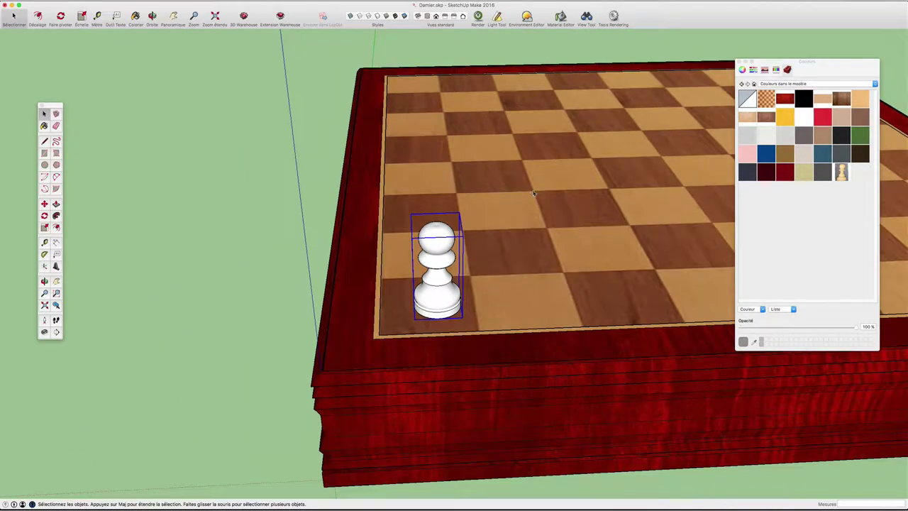
scroll(534, 193, "down", 2)
scroll(392, 214, "down", 2)
scroll(425, 210, "down", 2)
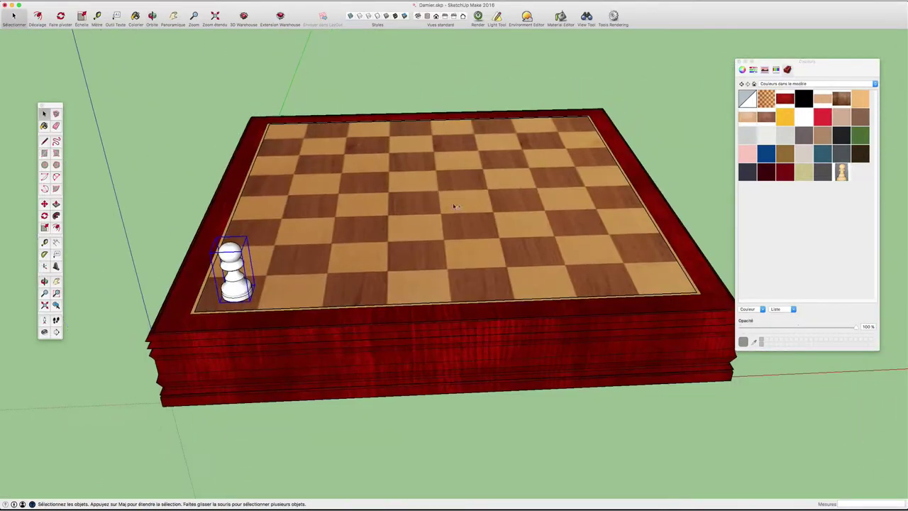
scroll(242, 290, "up", 2)
scroll(227, 277, "up", 2)
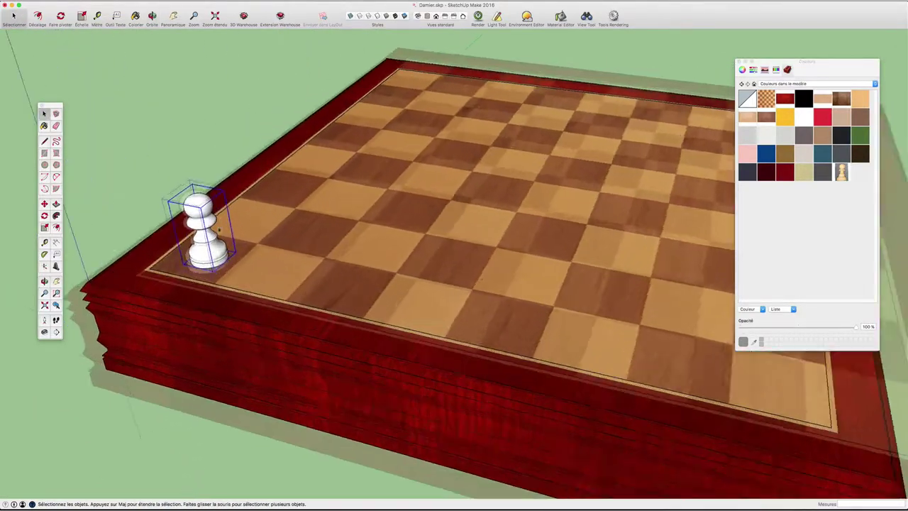
scroll(215, 261, "up", 2)
key("m")
Copy the pawn one square right and array it x7 along the second rank.
left_click(214, 261)
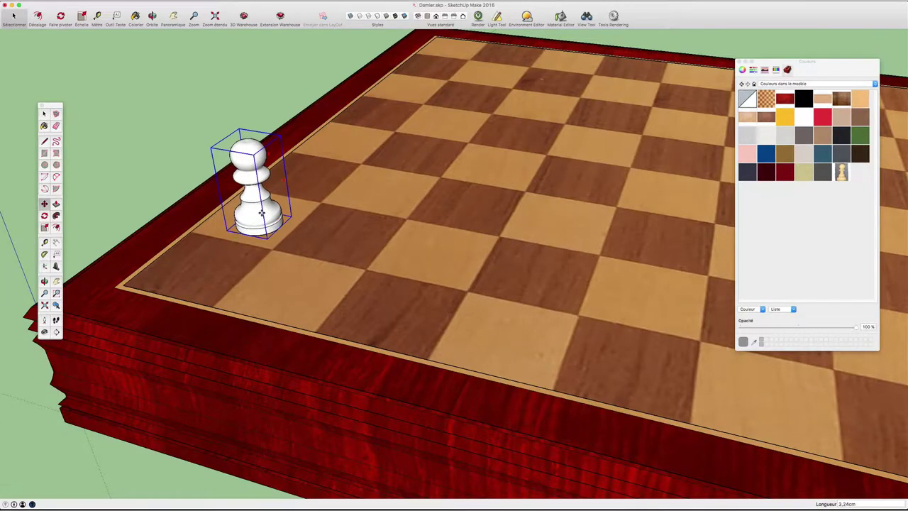
mouse_move(254, 218)
middle_mouse_down()
mouse_move(354, 247)
mouse_move(327, 231)
middle_mouse_up()
mouse_move(216, 237)
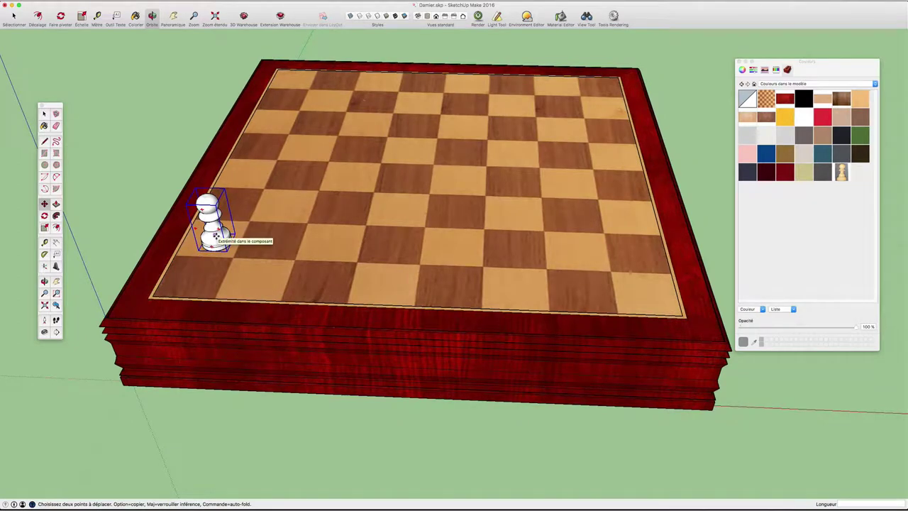
left_click_drag(216, 237, 275, 238, "alt")
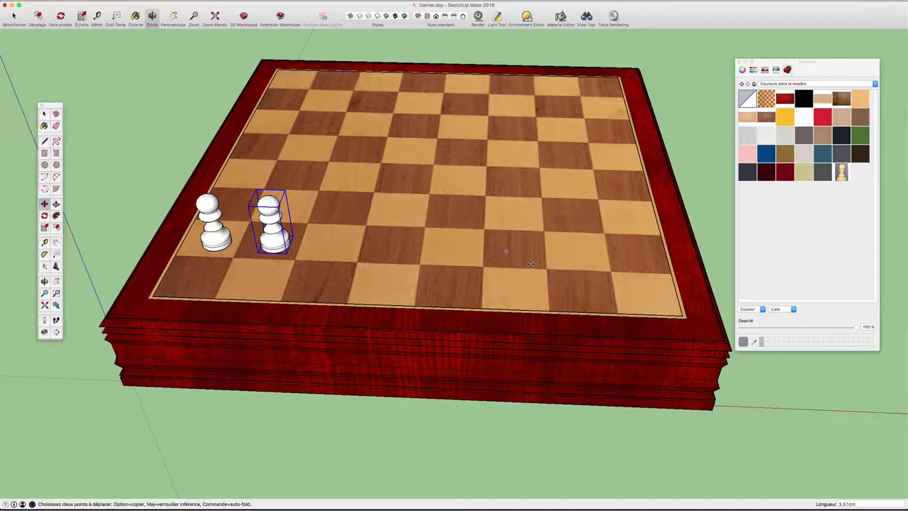
type("X")
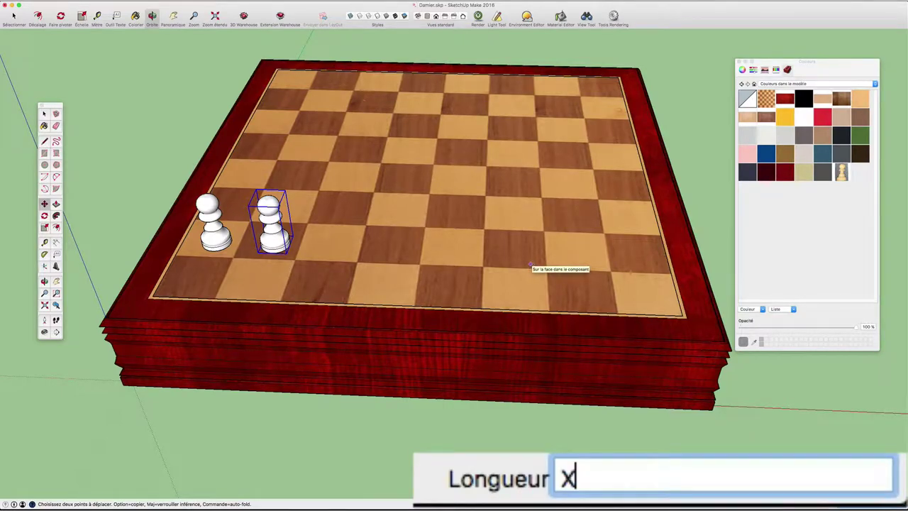
type("7")
key("Return")
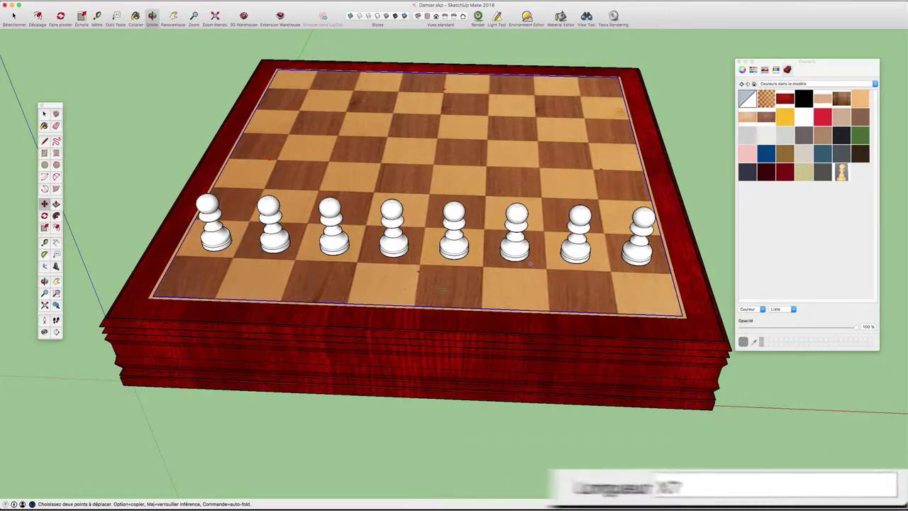
mouse_move(530, 264)
middle_mouse_down()
mouse_move(541, 260)
mouse_move(329, 292)
middle_mouse_up()
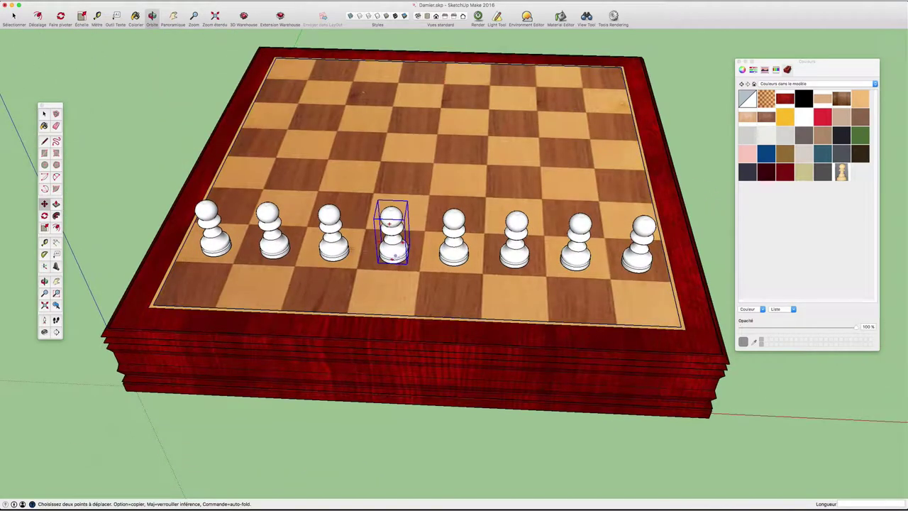
key("space")
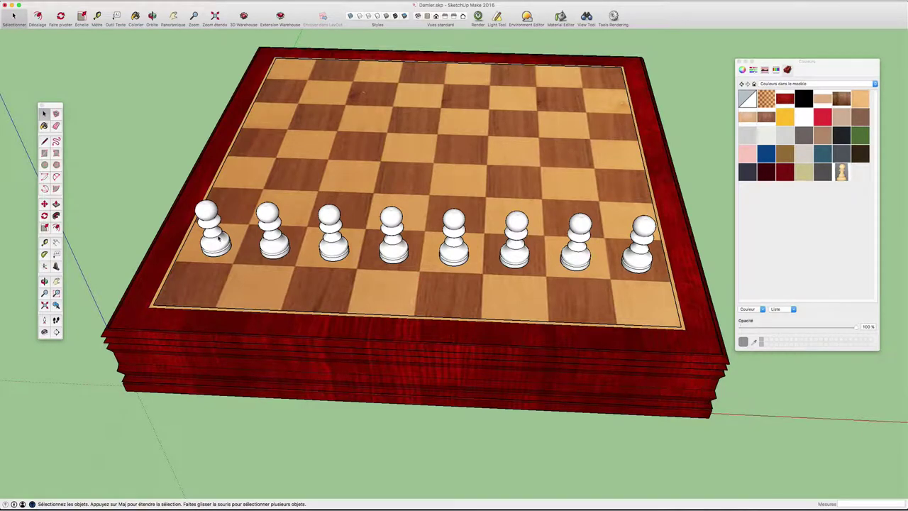
Import the Tour_Echec.skp rook model into the scene.
middle_click_drag(219, 239, 227, 259)
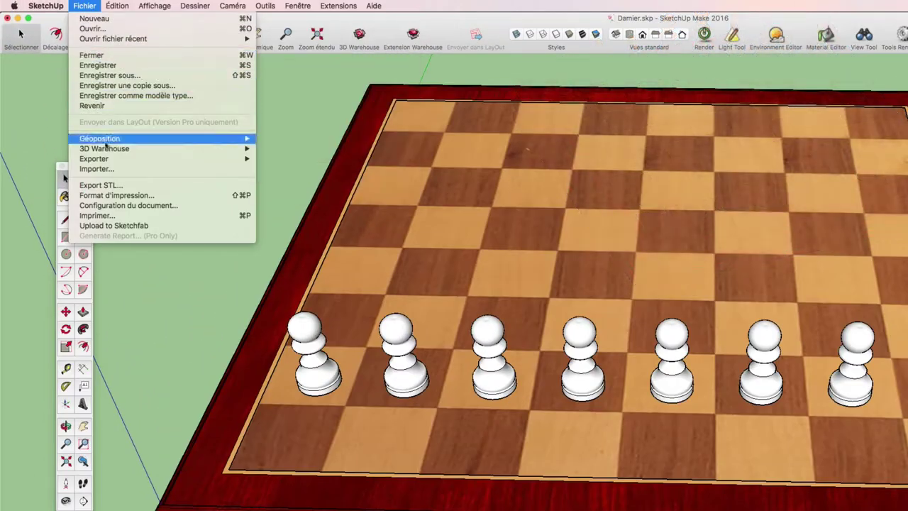
left_click(108, 171)
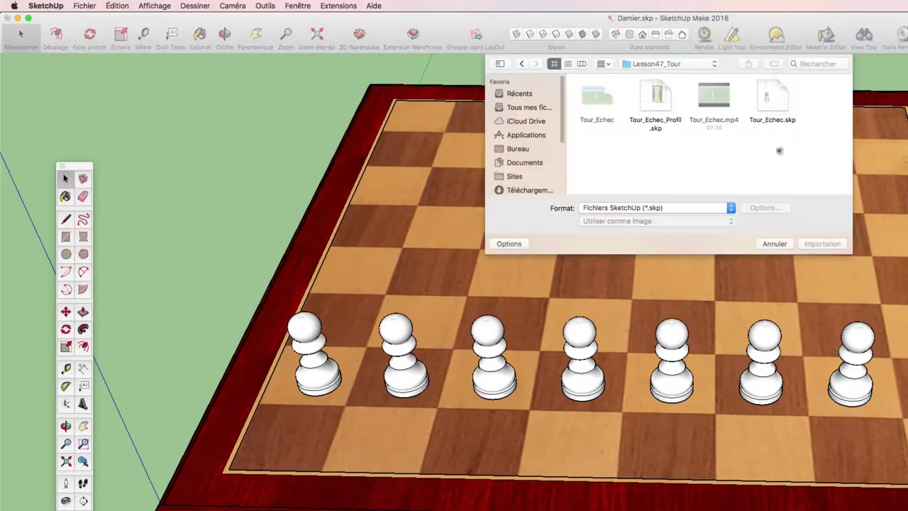
left_click(769, 97)
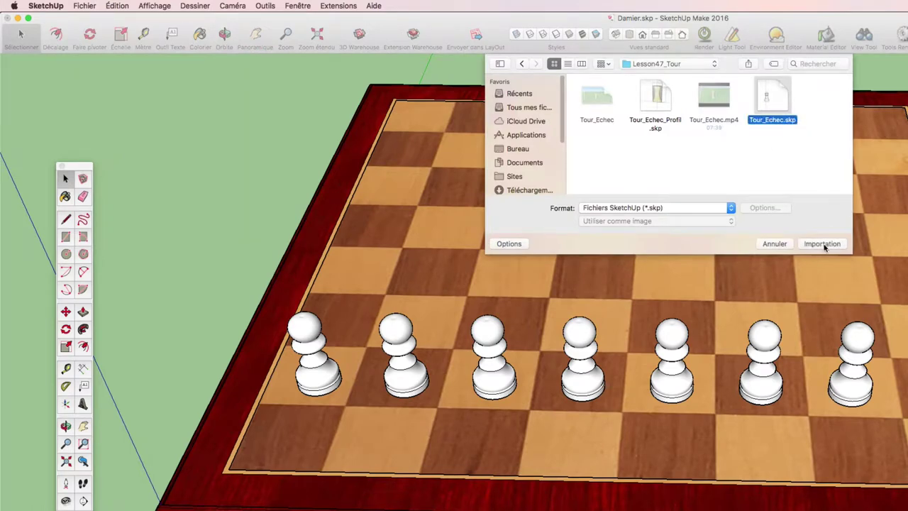
left_click(822, 244)
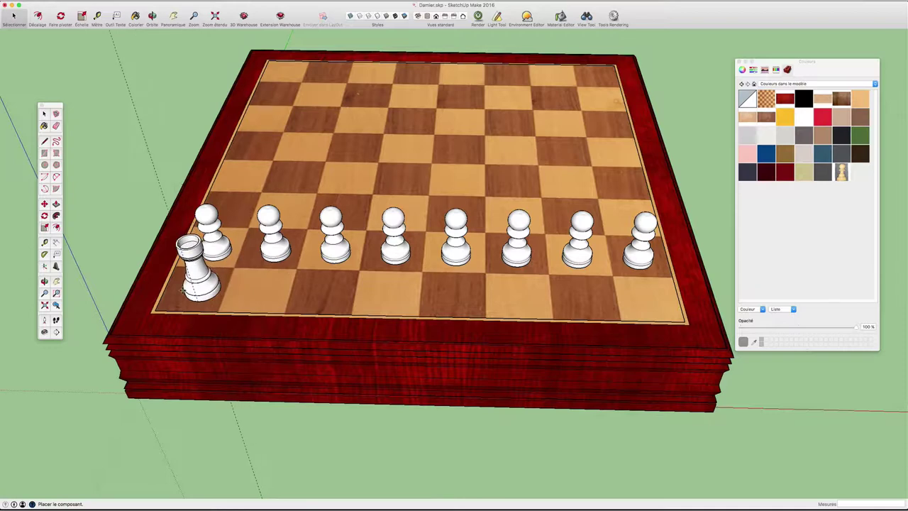
Place the rook on the near-left corner square and explode it into loose geometry.
left_click(185, 291)
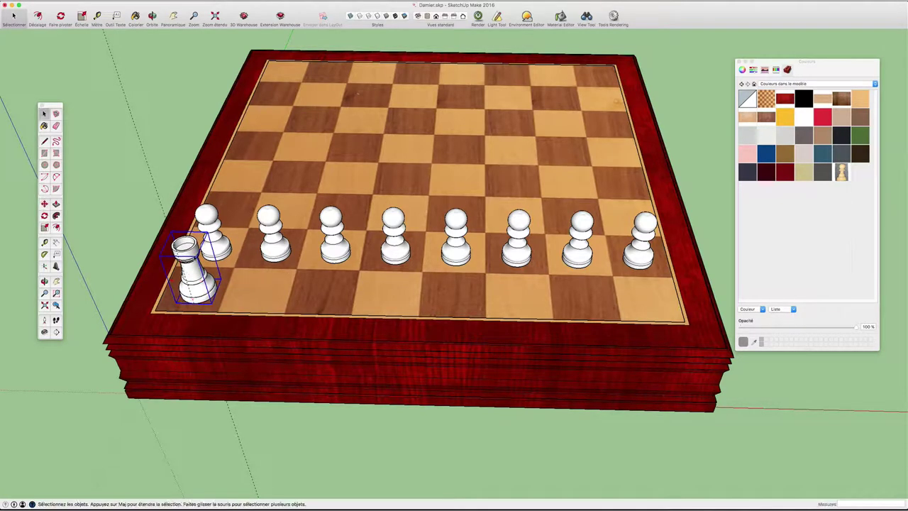
scroll(181, 238, "up", 5)
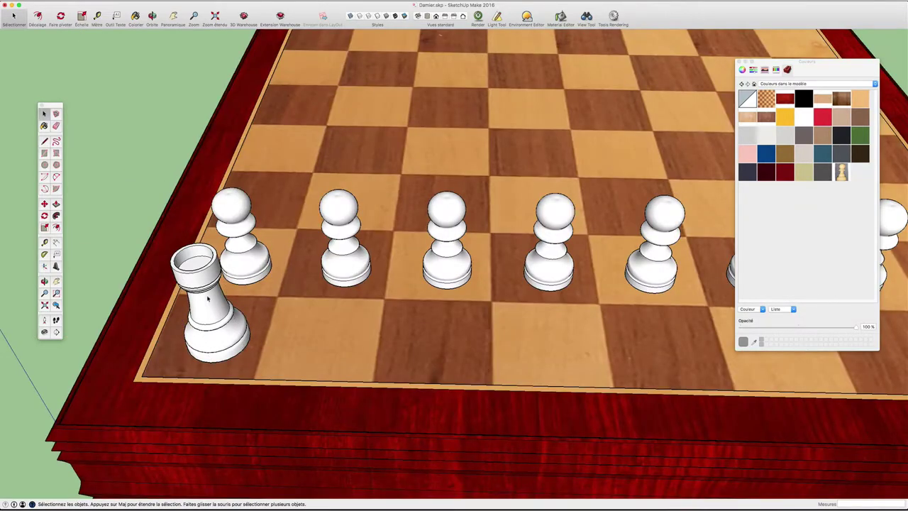
scroll(204, 278, "up", 2)
right_click(199, 270)
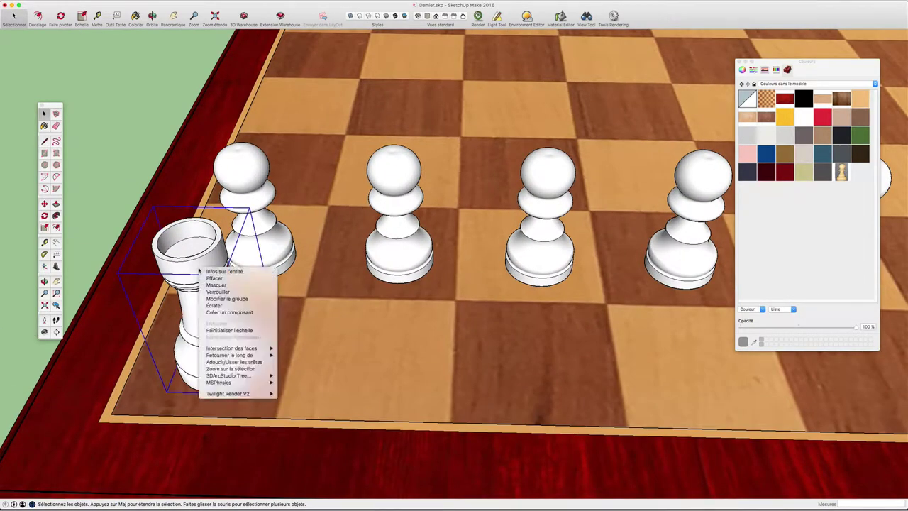
left_click(213, 305)
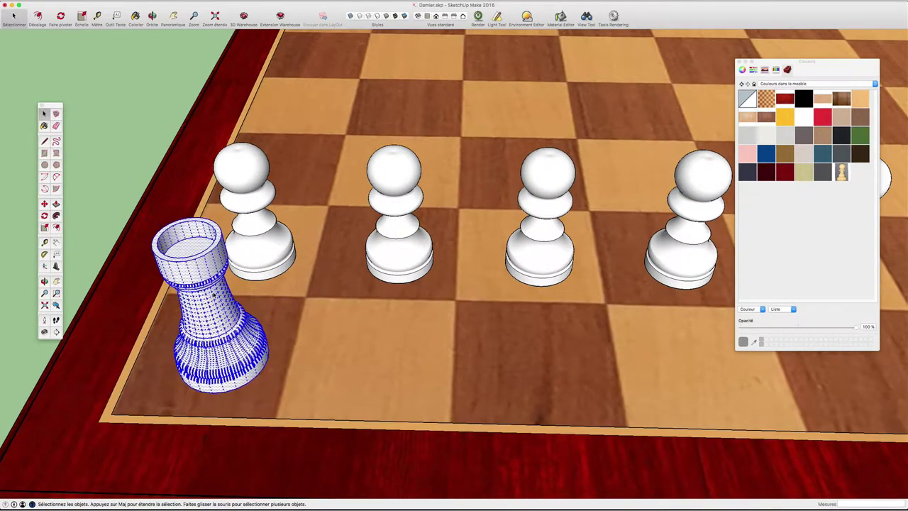
Bring up Créer un composant for the exploded rook.
scroll(212, 298, "down", 3)
scroll(209, 303, "down", 3)
middle_click_drag(205, 306, 196, 319)
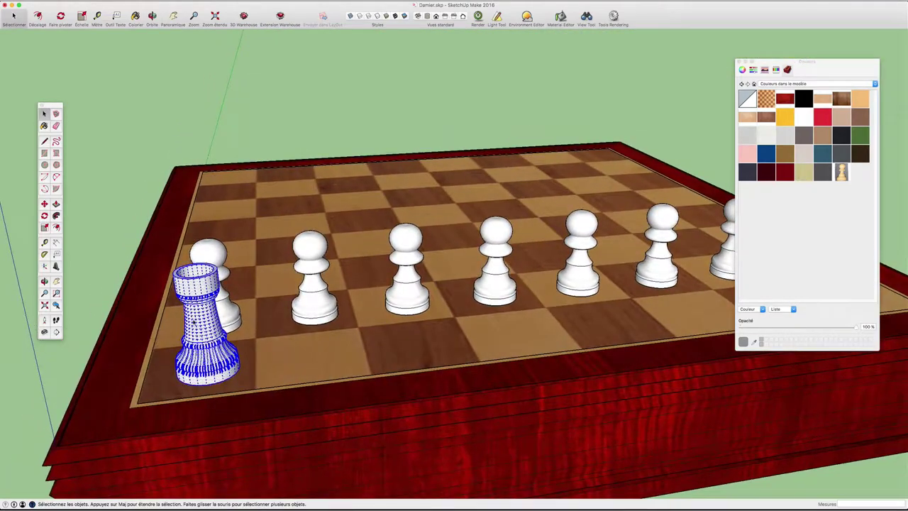
right_click(201, 317)
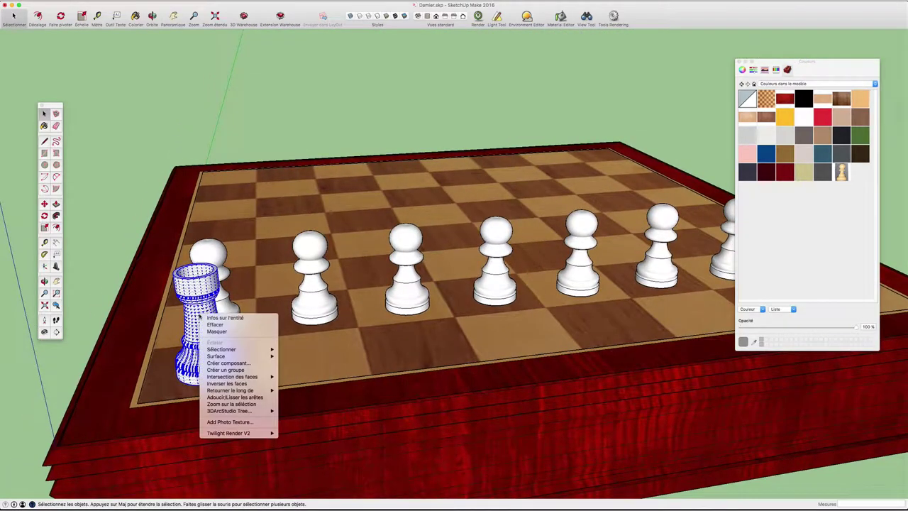
left_click(224, 350)
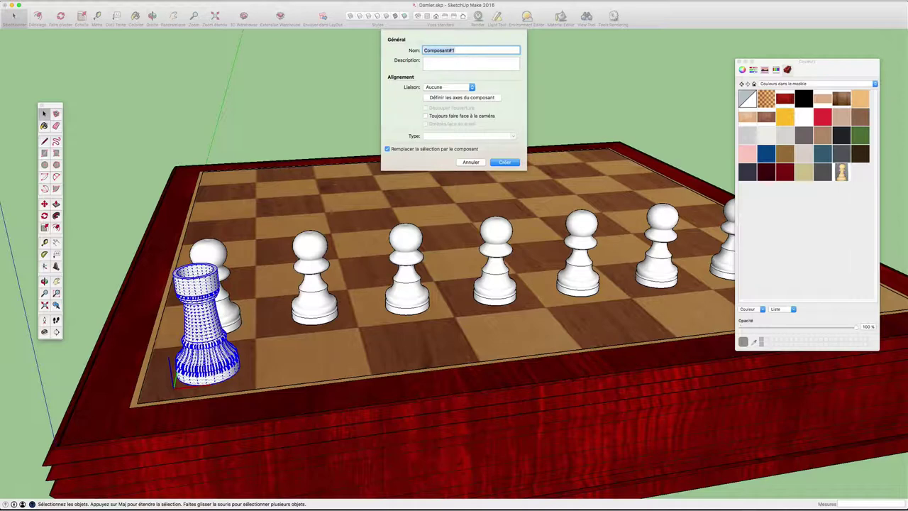
Name the component Tour_Echec, glue it Horizontal, create it and replace the existing one.
type("Tour_Eche")
type("chec")
left_click(428, 60)
left_click(442, 87)
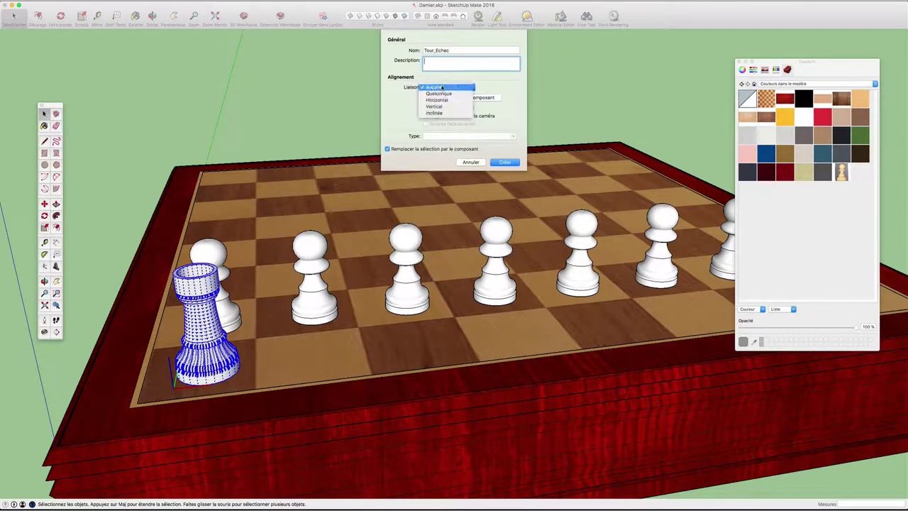
left_click(437, 100)
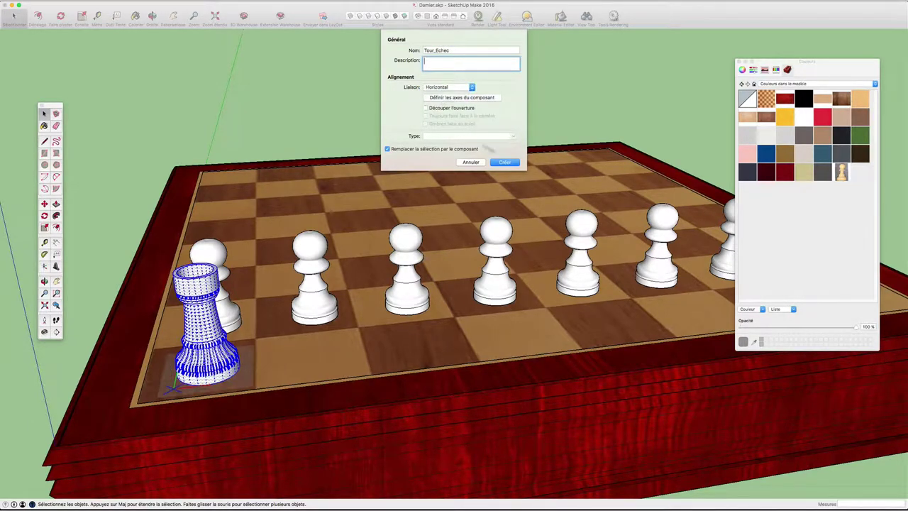
left_click(504, 162)
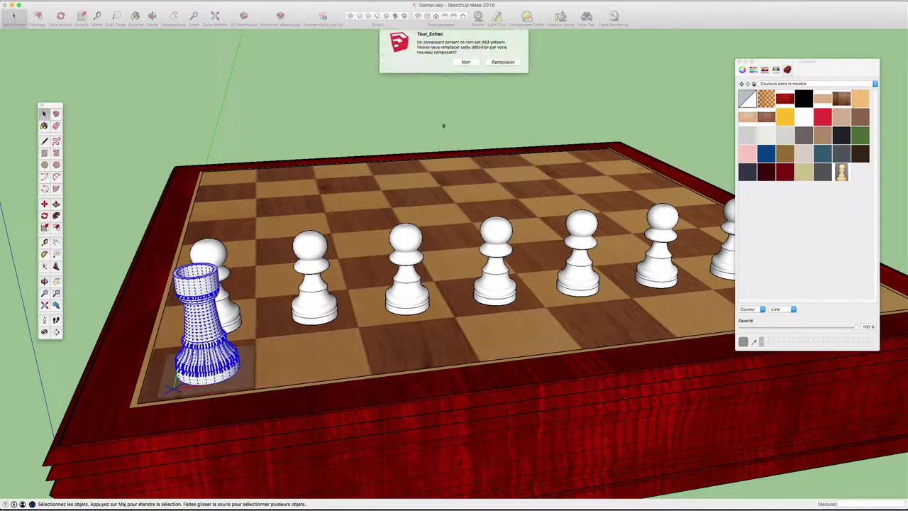
left_click(500, 66)
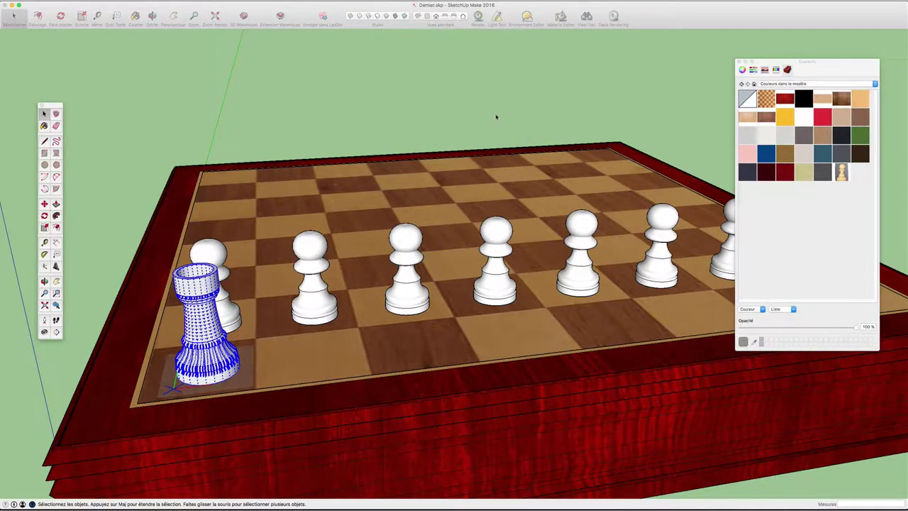
Copy the rook to the far-right corner square at the other end of the first rank.
mouse_move(497, 91)
middle_mouse_down()
mouse_move(473, 109)
mouse_move(482, 134)
mouse_move(475, 168)
middle_mouse_up()
scroll(483, 146, "down", 5)
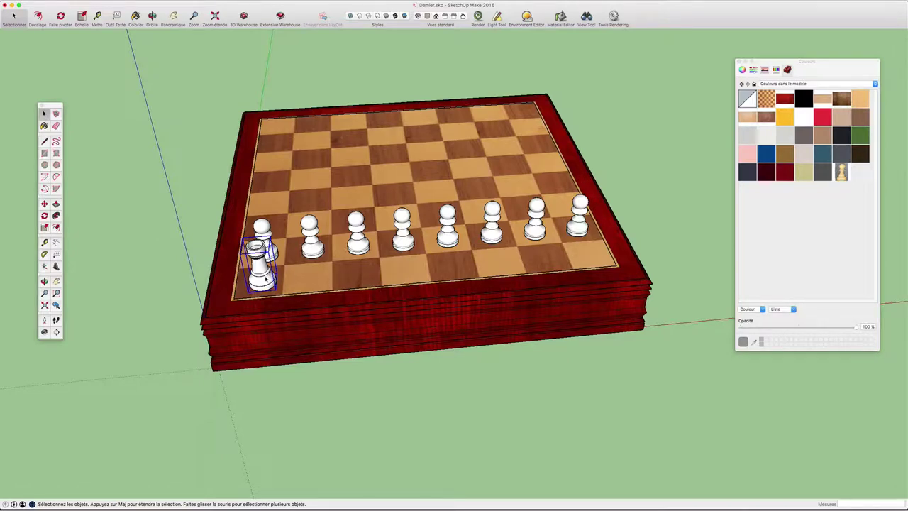
key("m")
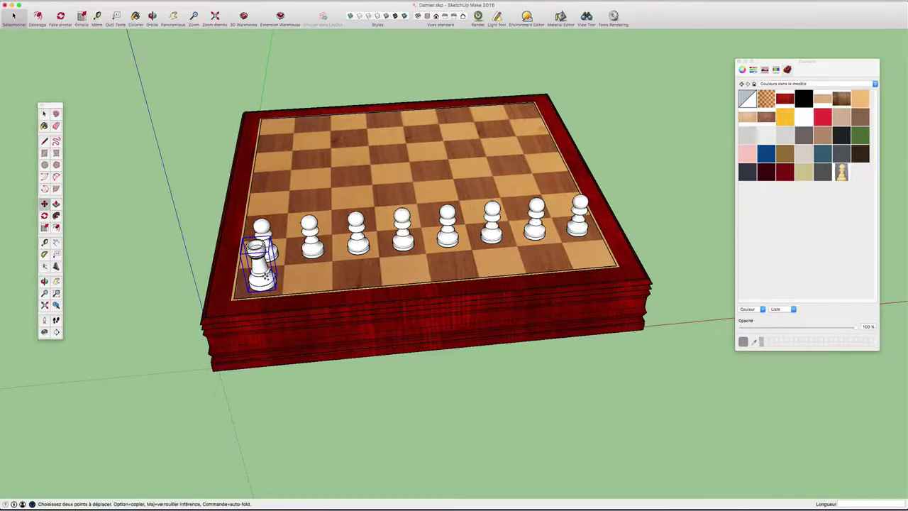
key("alt")
left_click(265, 275)
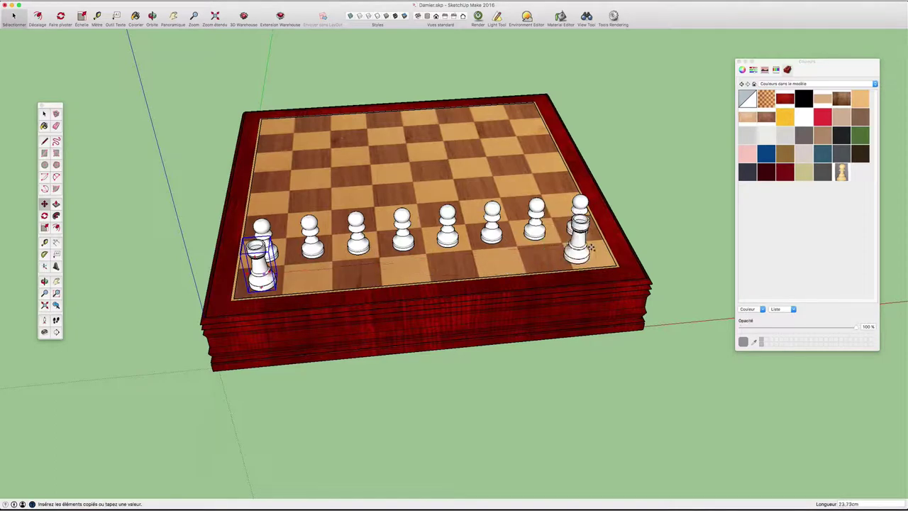
left_click(599, 249)
key("space")
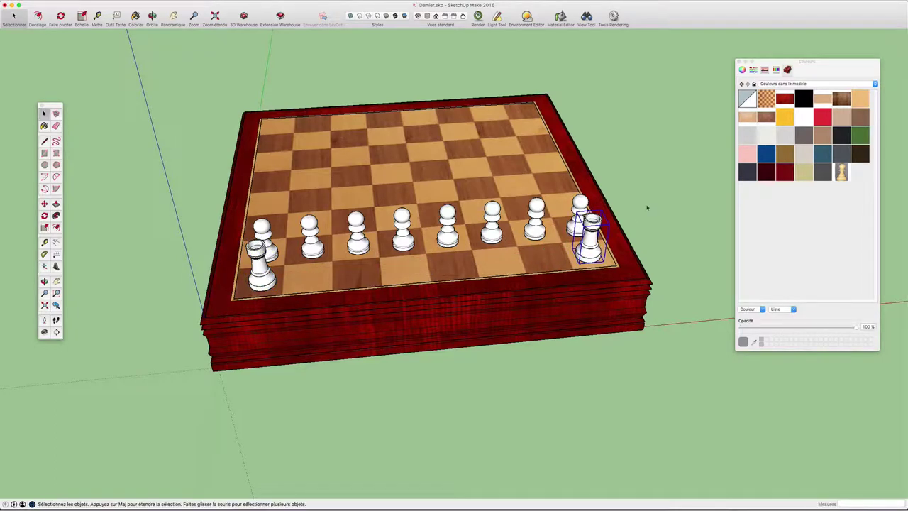
left_click(647, 207)
middle_click_drag(358, 257, 299, 257)
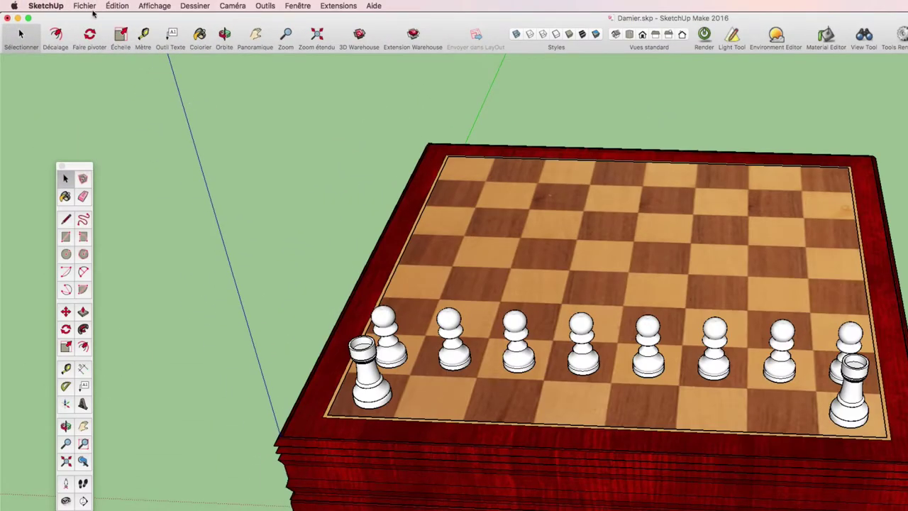
Open the Fichier menu to start opening Damier_Echec_Eleve.skp.
left_click(92, 8)
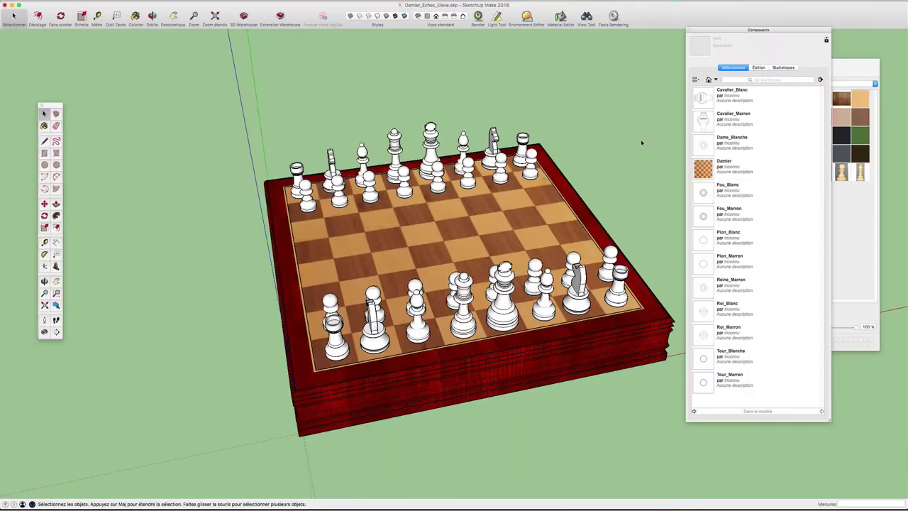
Orbit to a more overhead view of the board and move the Composants list to the left.
mouse_move(633, 168)
middle_mouse_down()
mouse_move(602, 170)
mouse_move(627, 157)
middle_mouse_up()
scroll(458, 323, "up", 3)
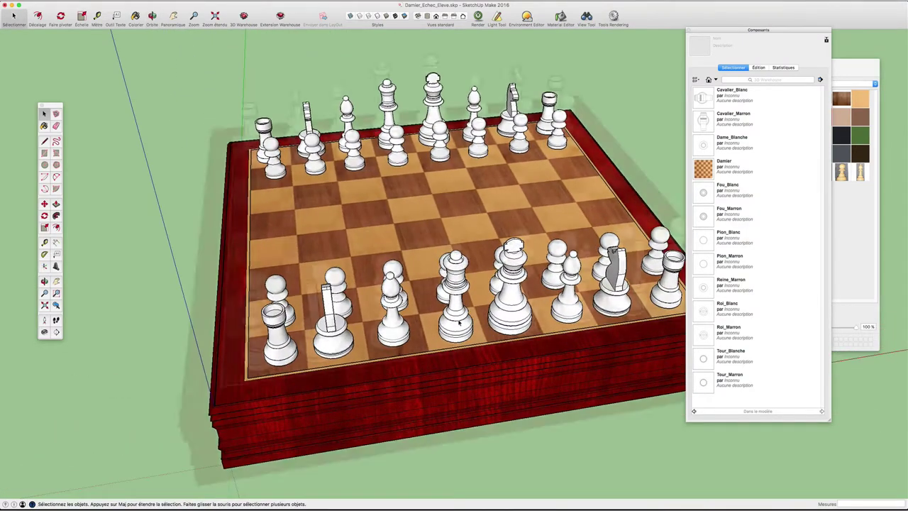
scroll(458, 323, "up", 2)
scroll(496, 320, "down", 3)
scroll(511, 319, "down", 2)
middle_click_drag(510, 320, 323, 335)
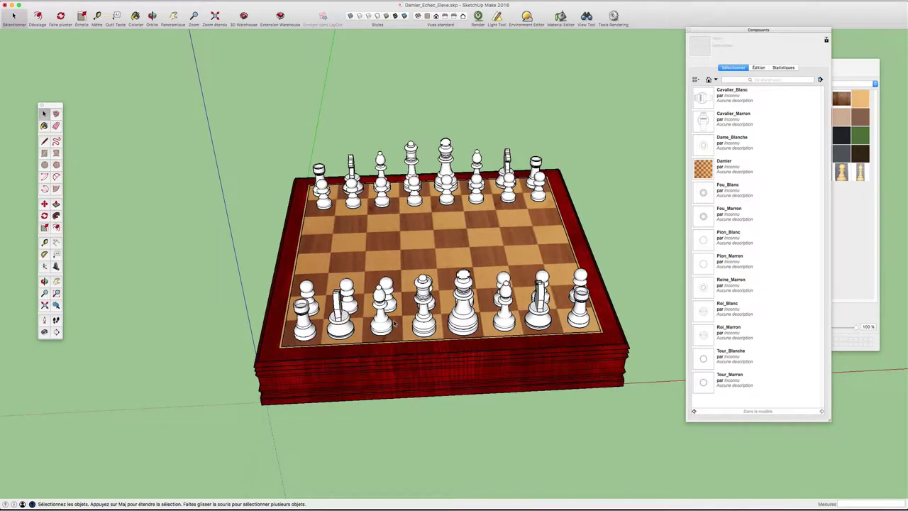
mouse_move(380, 329)
middle_mouse_down()
mouse_move(454, 351)
mouse_move(404, 351)
middle_mouse_up()
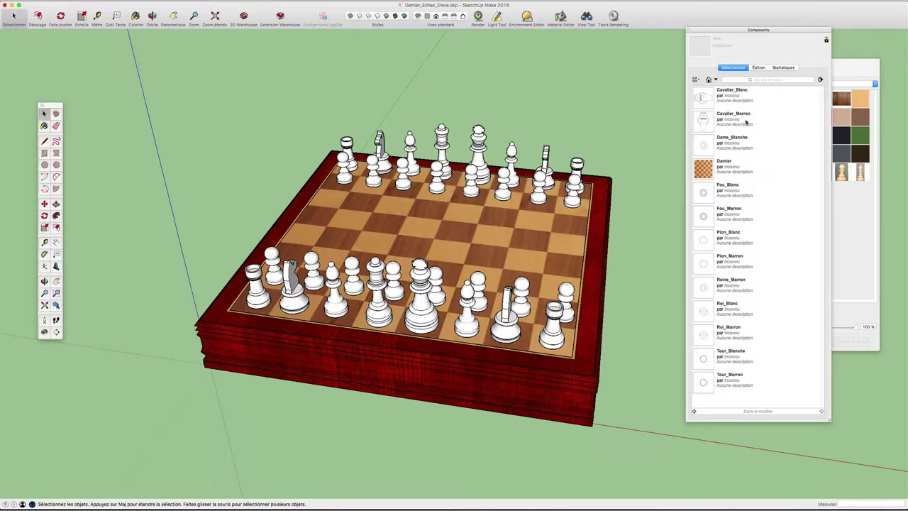
middle_click_drag(394, 252, 383, 276)
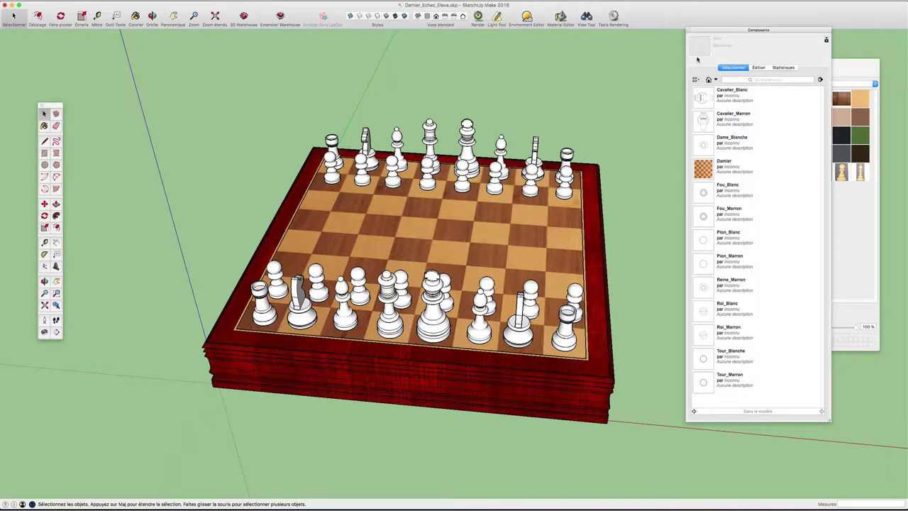
mouse_move(750, 31)
left_mouse_down()
mouse_move(122, 41)
mouse_move(116, 52)
left_mouse_up()
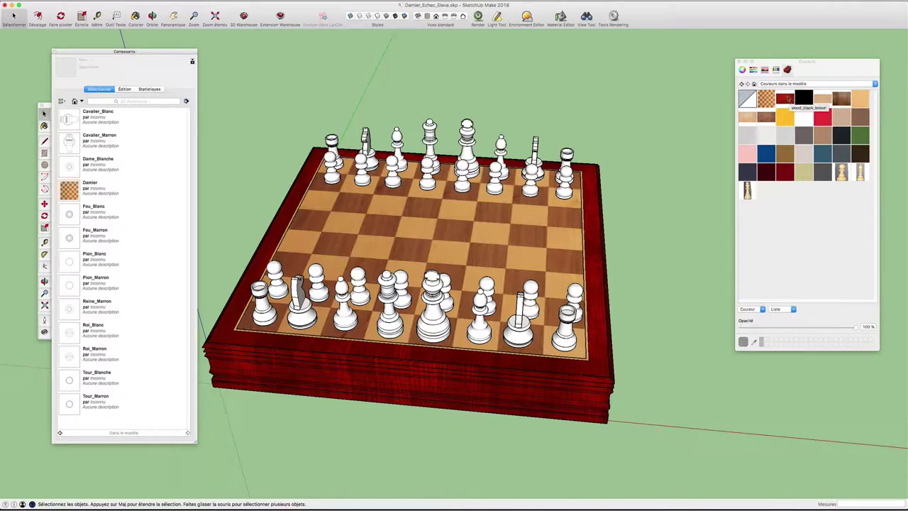
left_click(785, 99)
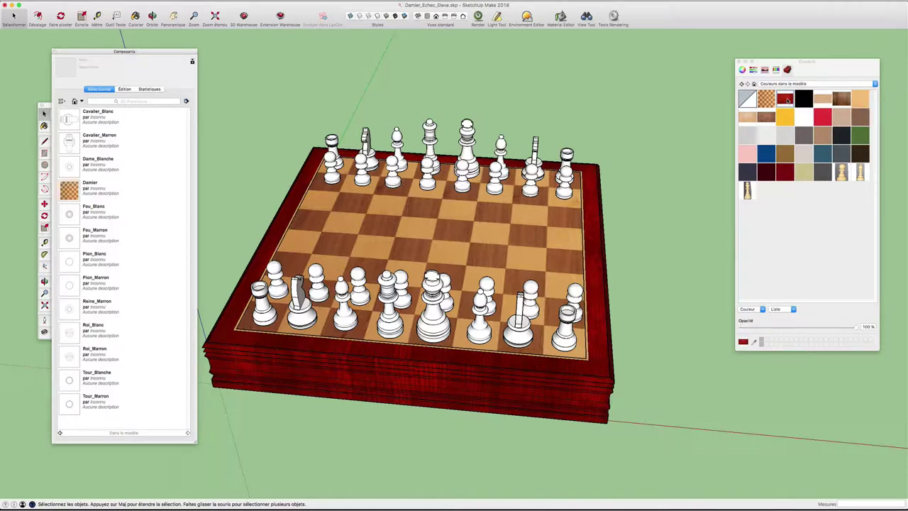
scroll(570, 314, "up", 5)
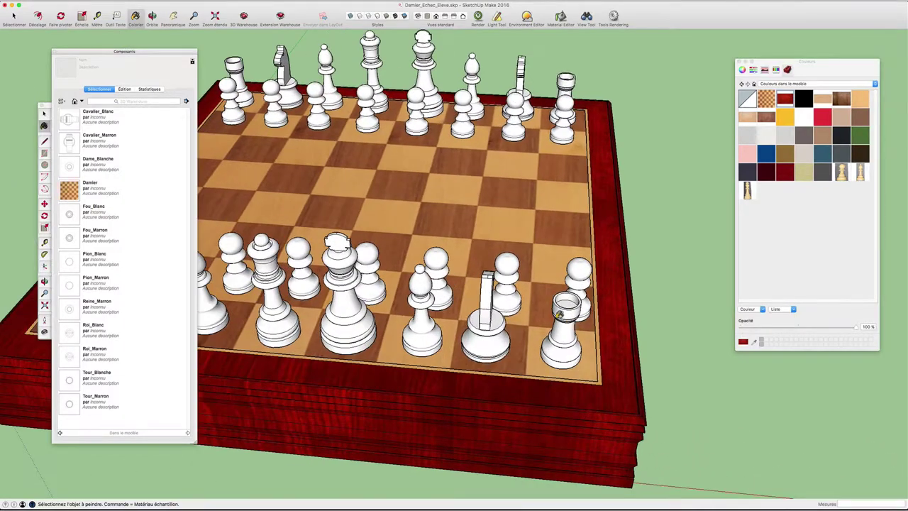
middle_click_drag(570, 314, 627, 319)
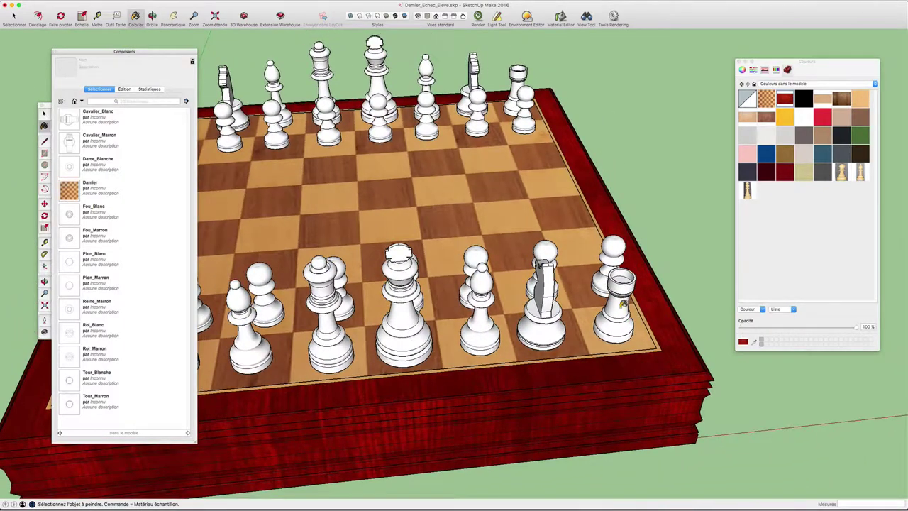
left_click(621, 301)
left_click(547, 275)
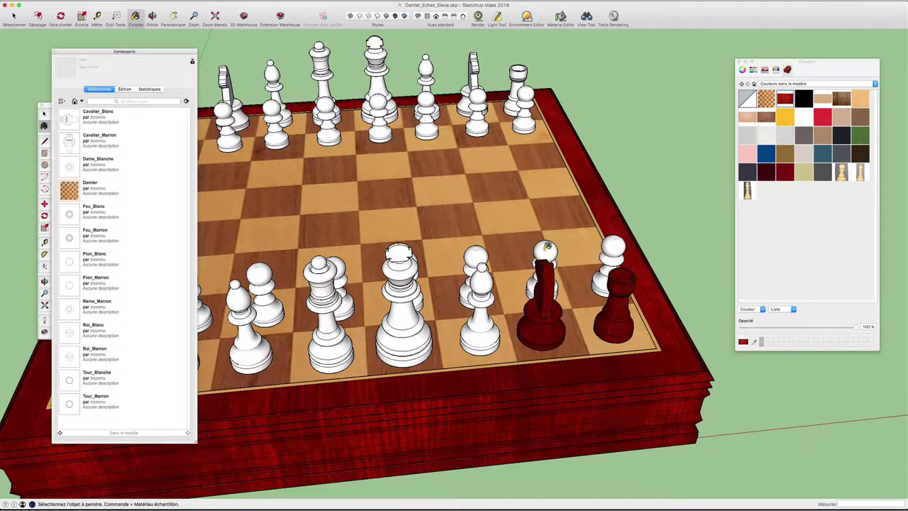
left_click(547, 247)
left_click(616, 243)
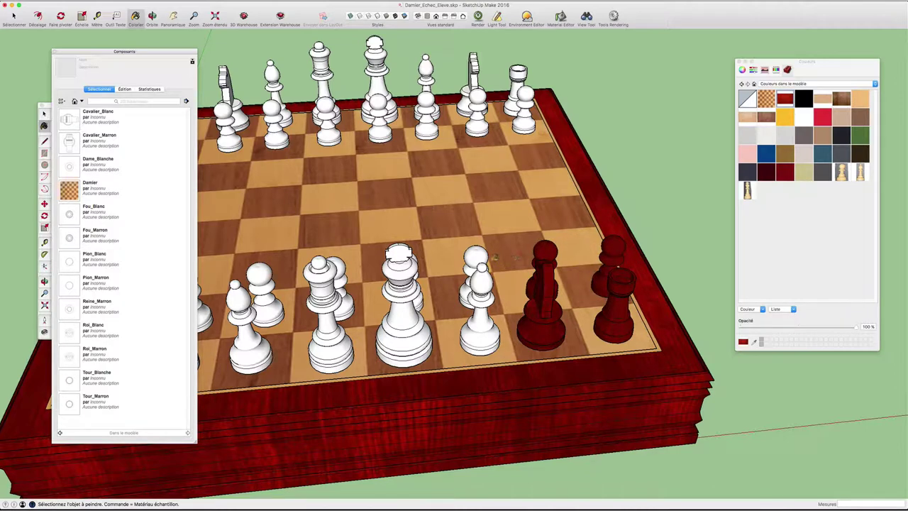
left_click(482, 254)
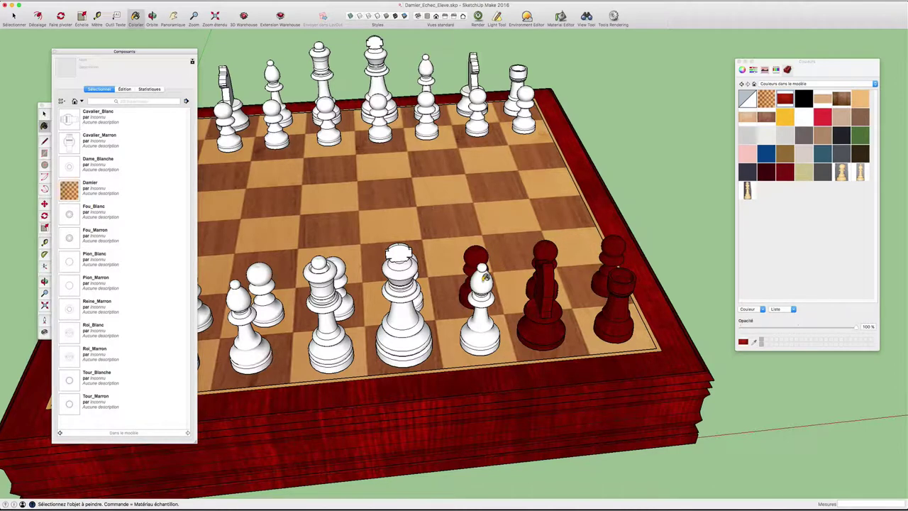
key("ctrl+z")
key("ctrl+z")
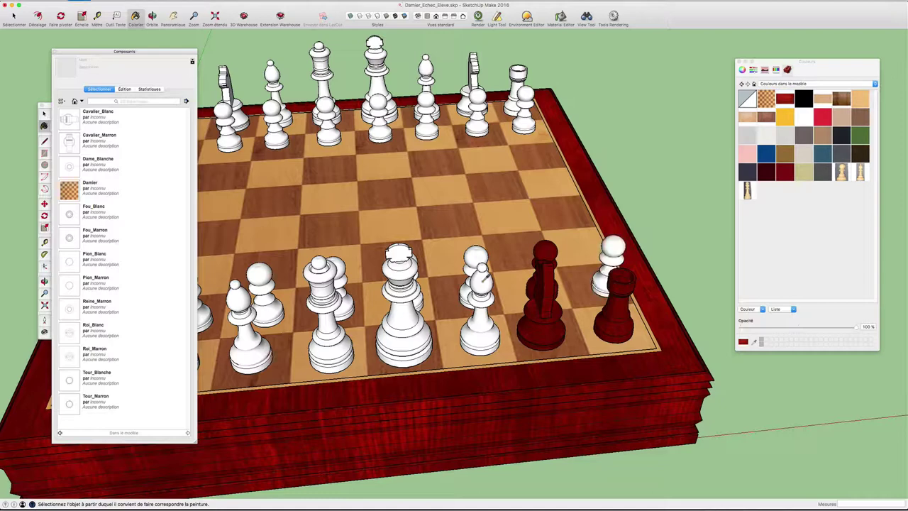
key("ctrl+z")
key("ctrl+z")
key("ctrl+z")
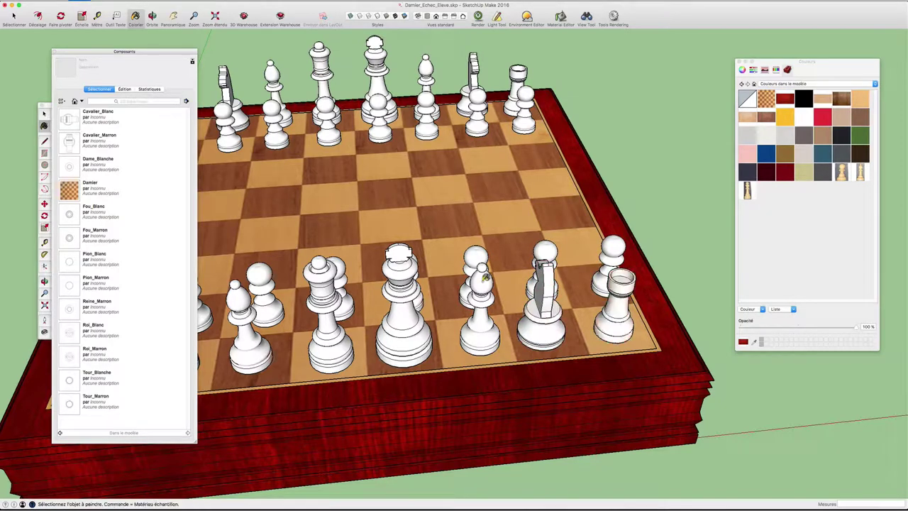
key("space")
left_click(785, 98)
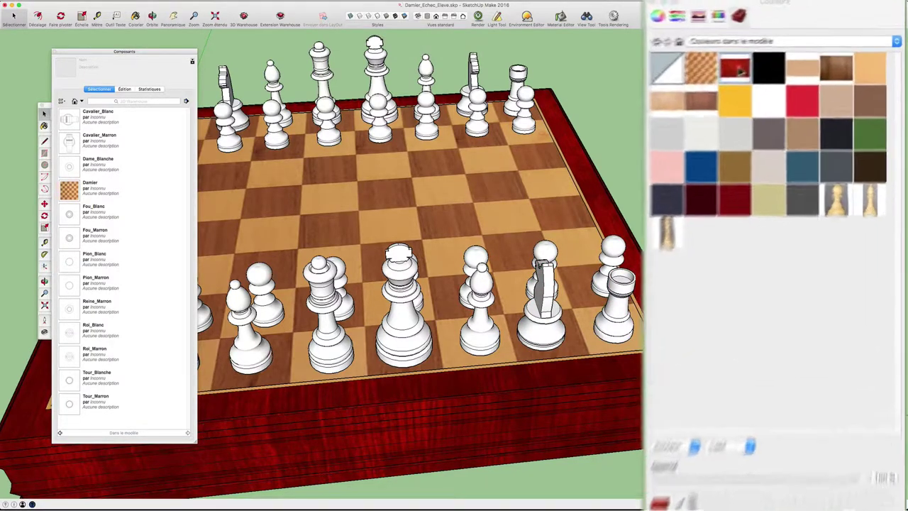
Duplicate the red wood material and name the copy Couleur_blanche.
right_click(733, 65)
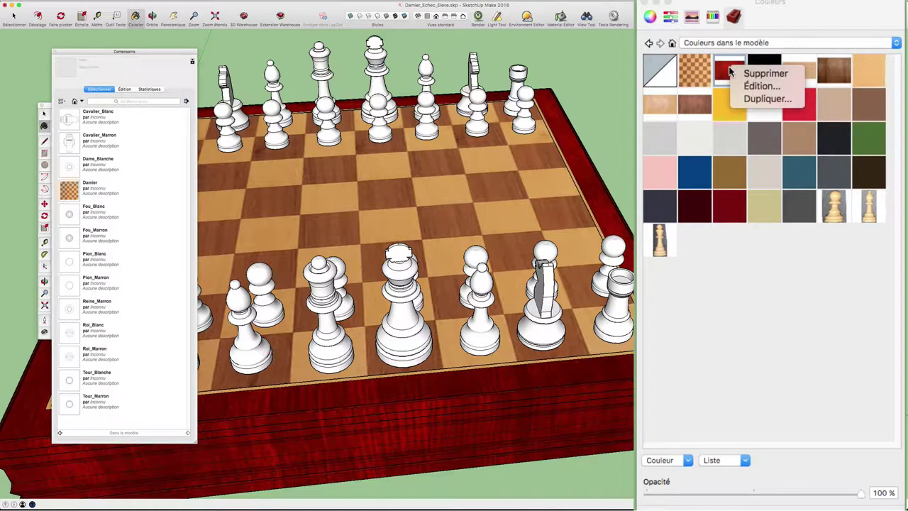
left_click(751, 101)
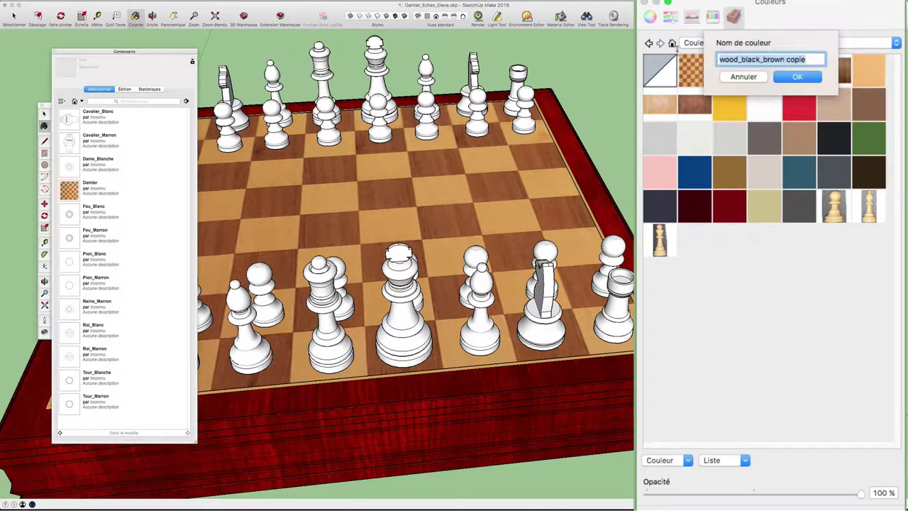
type("Coul")
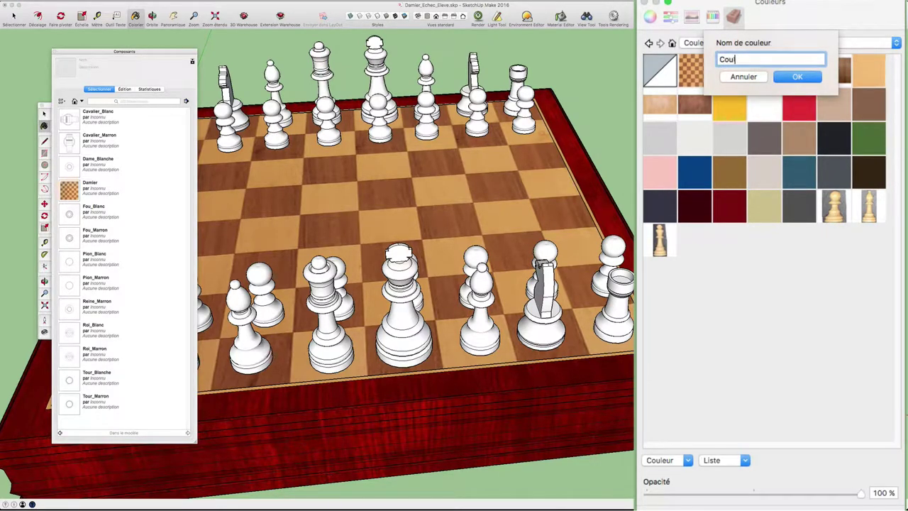
type("eur_bla")
type("nche")
key("Return")
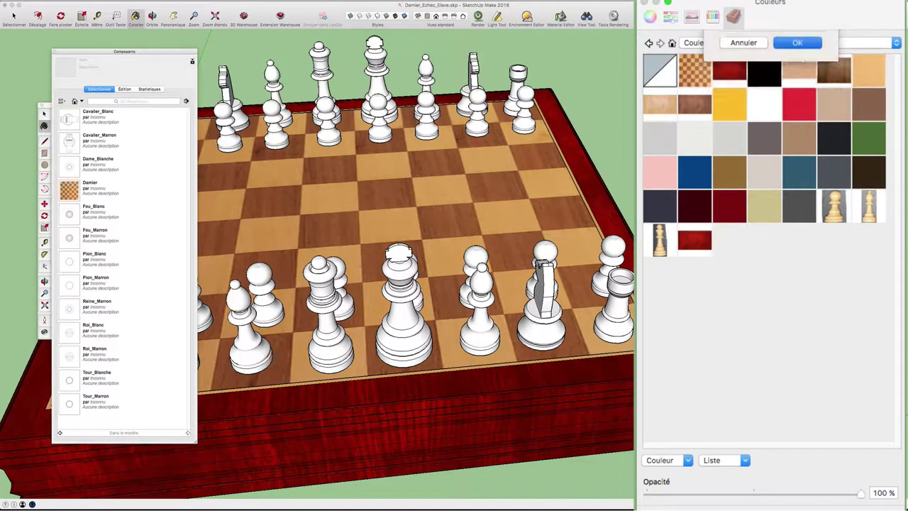
Select the Couleur_blanche swatch and open it in the Edit Material panel.
left_click(703, 237)
right_click(704, 236)
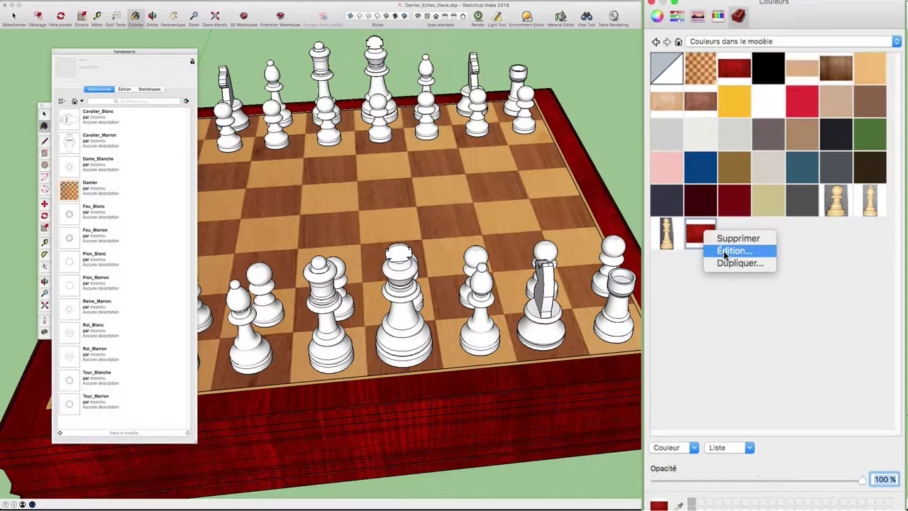
left_click(723, 249)
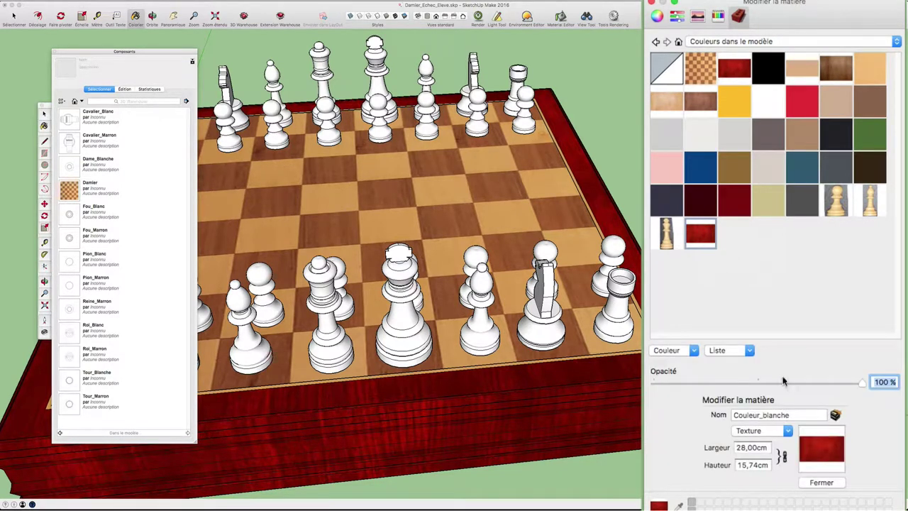
Recolour Couleur_blanche to teal hex 023847 and paint the near-right rook with it.
left_click(658, 17)
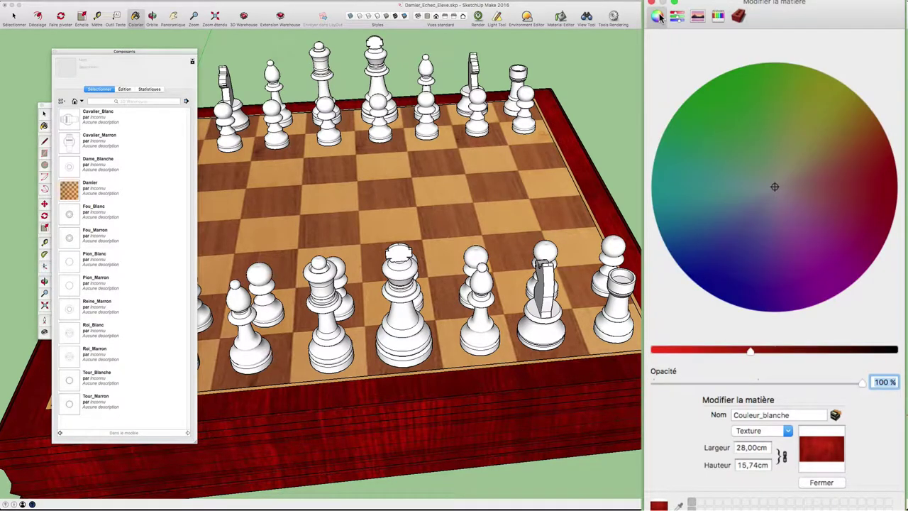
left_click(678, 17)
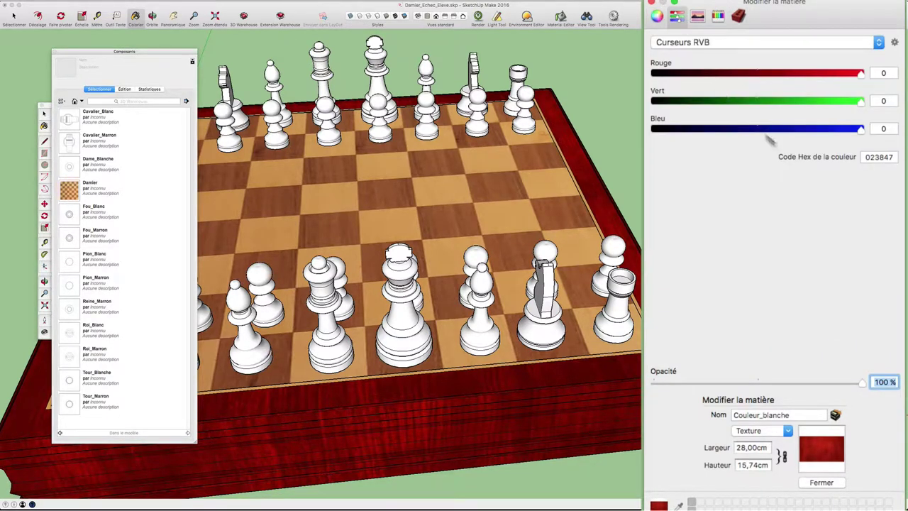
left_click(863, 162)
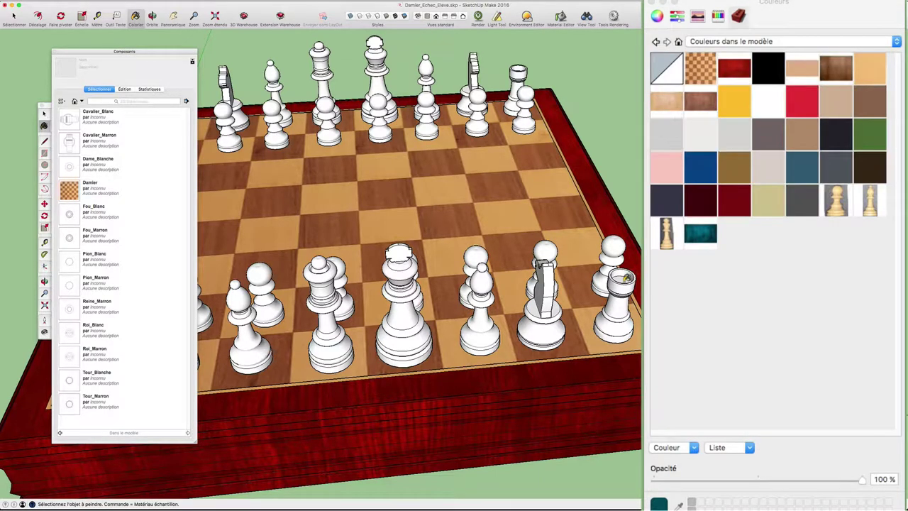
left_click(626, 278)
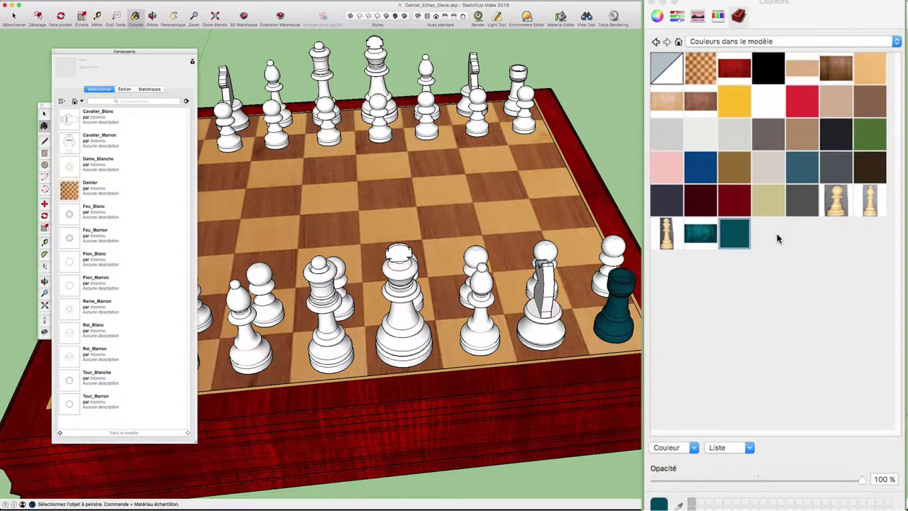
Compare the teal colour between the colour wheel and the RGB sliders.
left_click(658, 18)
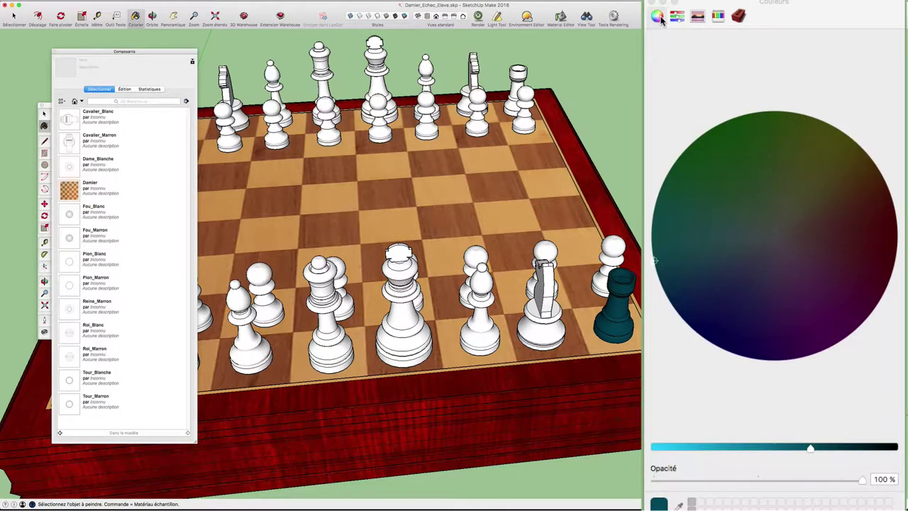
left_click(678, 17)
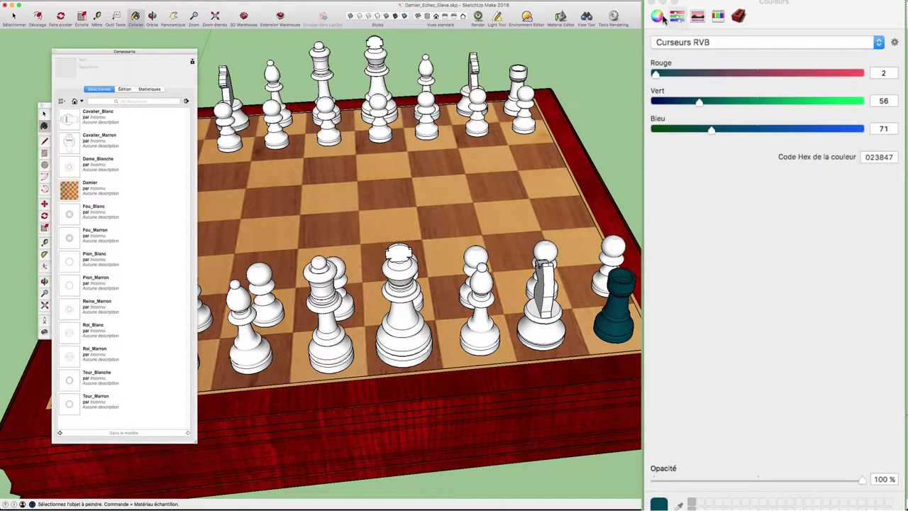
left_click(657, 16)
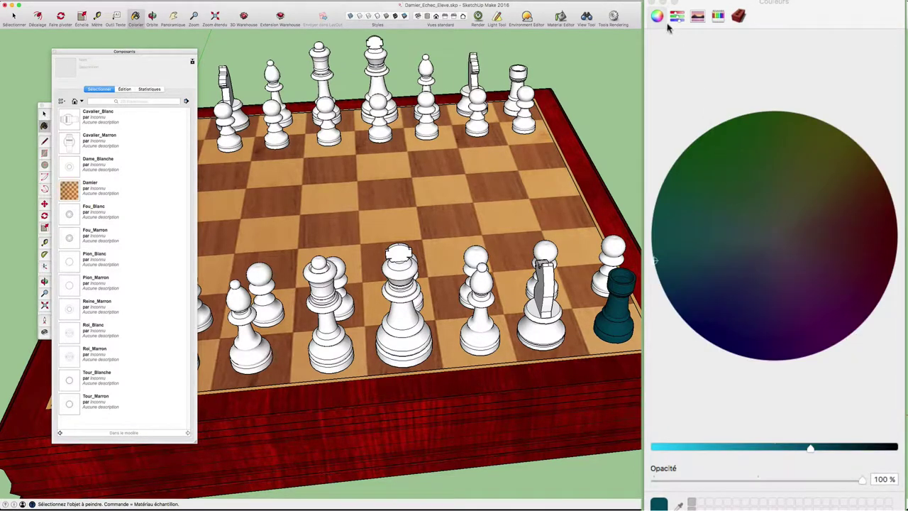
left_click(677, 17)
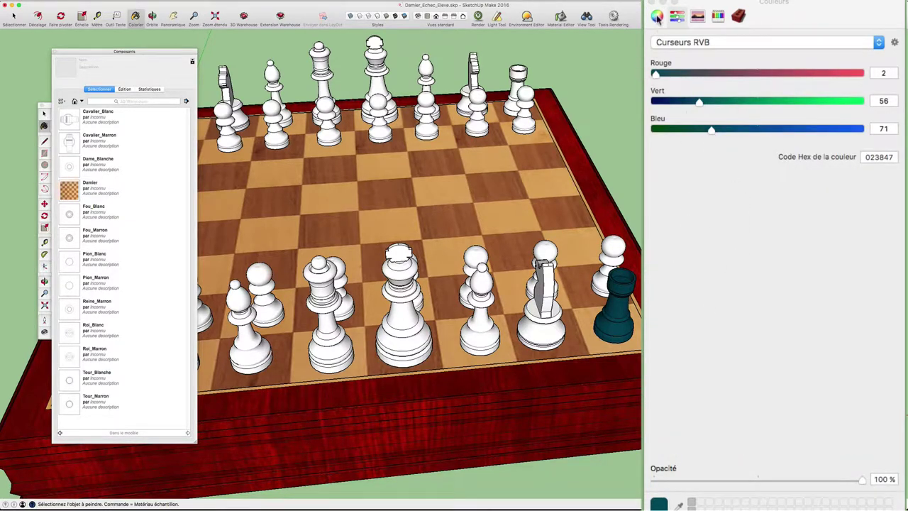
left_click(658, 16)
Pick the teal Couleur_blanche swatch from In Model and zoom in on the rook.
left_click(739, 17)
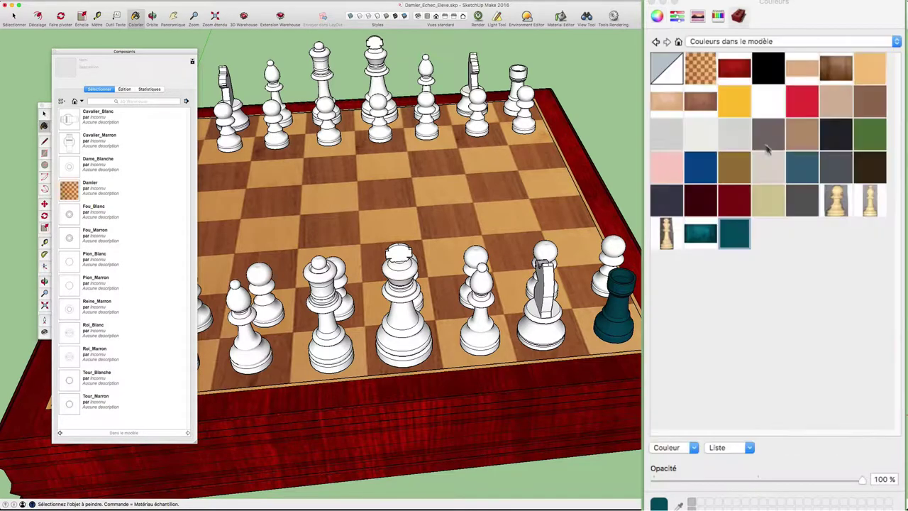
left_click(701, 234)
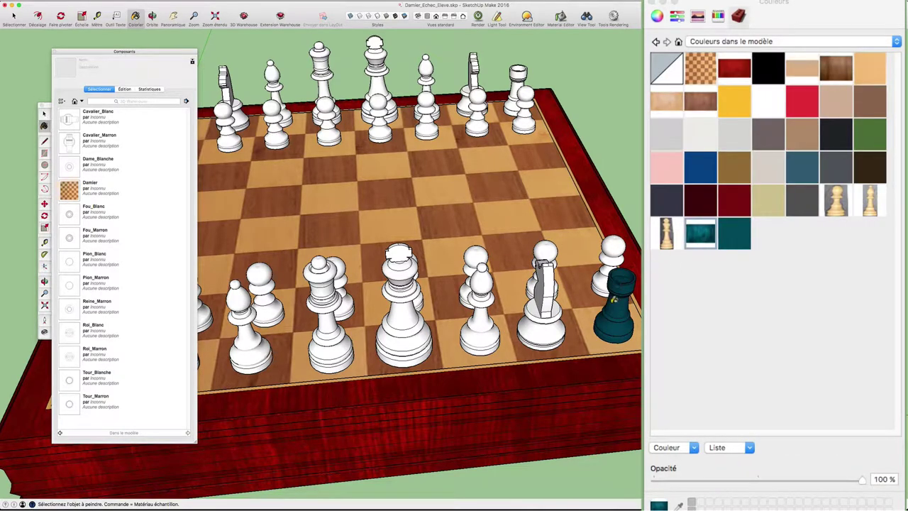
scroll(619, 298, "up", 3)
scroll(623, 302, "up", 3)
scroll(624, 303, "up", 3)
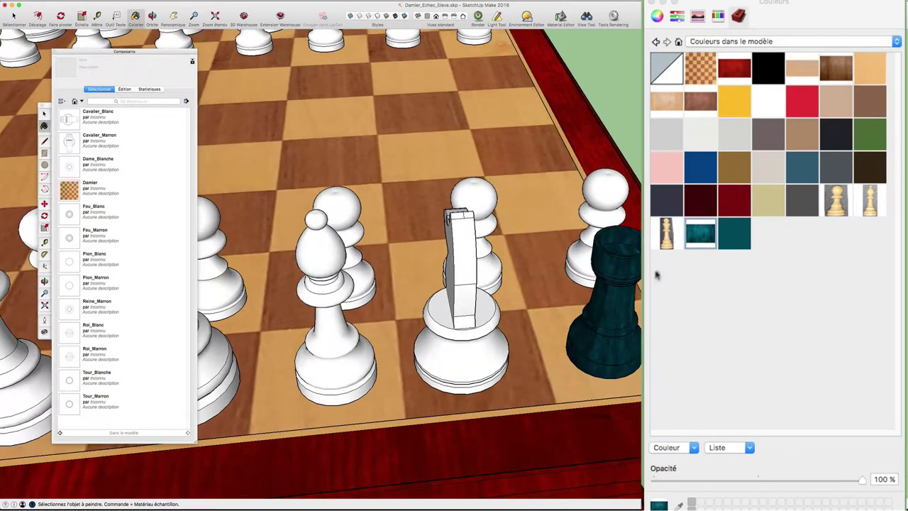
Recolour Couleur_blanche to tan wood hex E4B586, adjusting its brightness slightly.
right_click(701, 238)
left_click(718, 249)
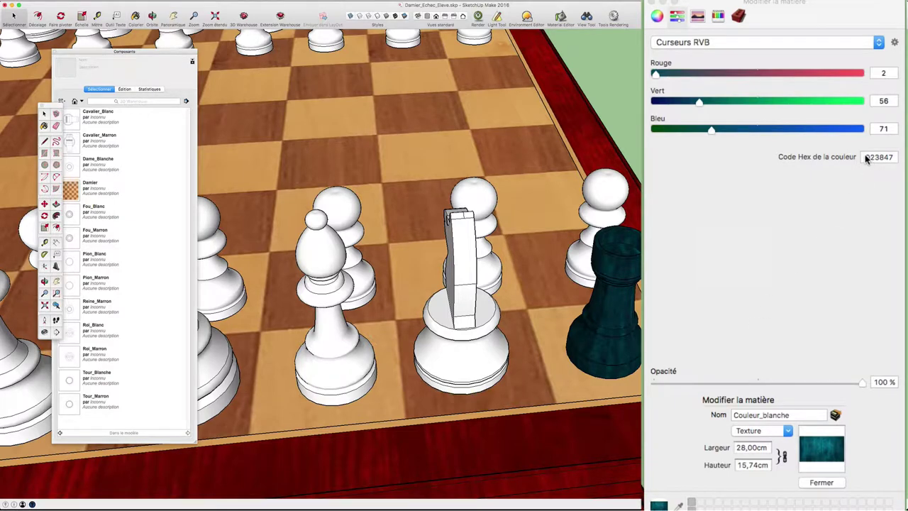
left_click(897, 161)
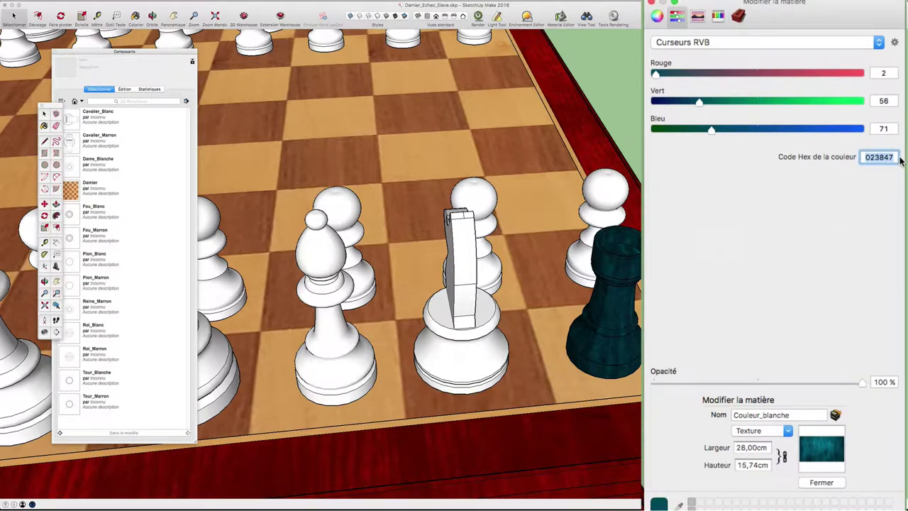
type("E4")
type("B")
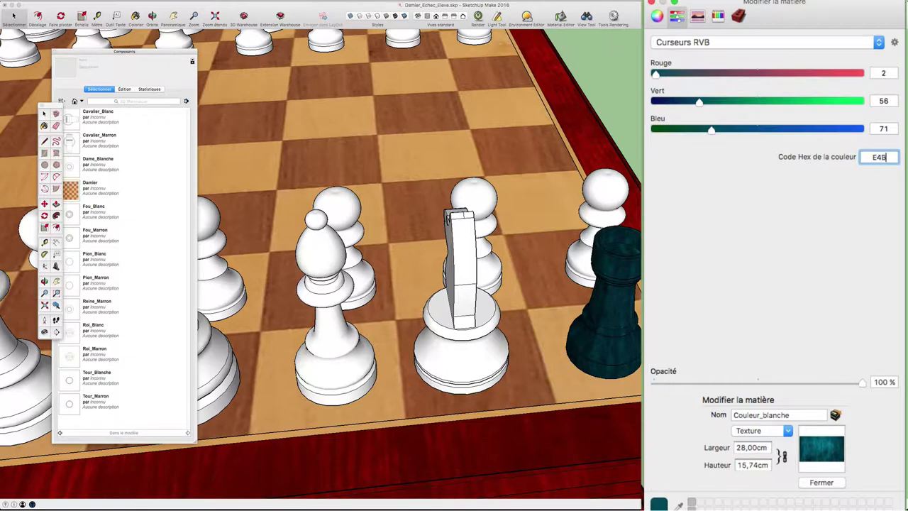
type("5")
type("86")
key("Return")
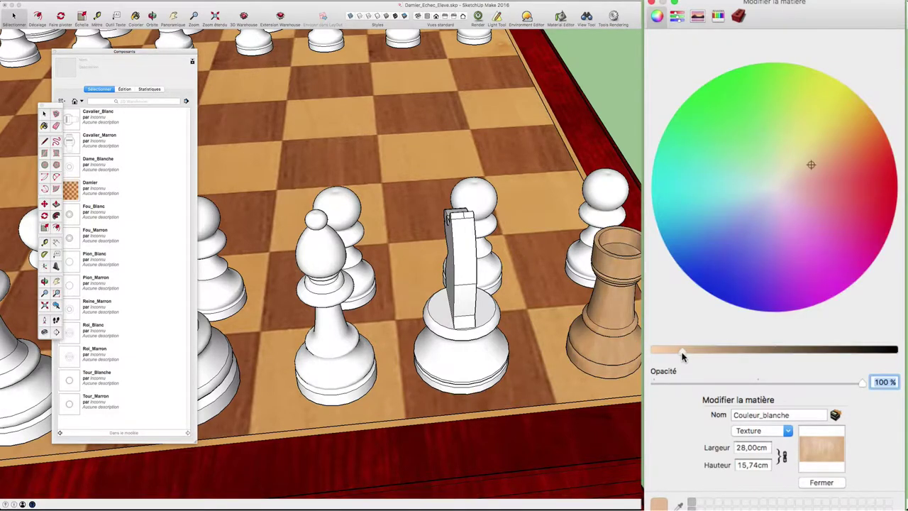
left_click_drag(674, 357, 670, 356)
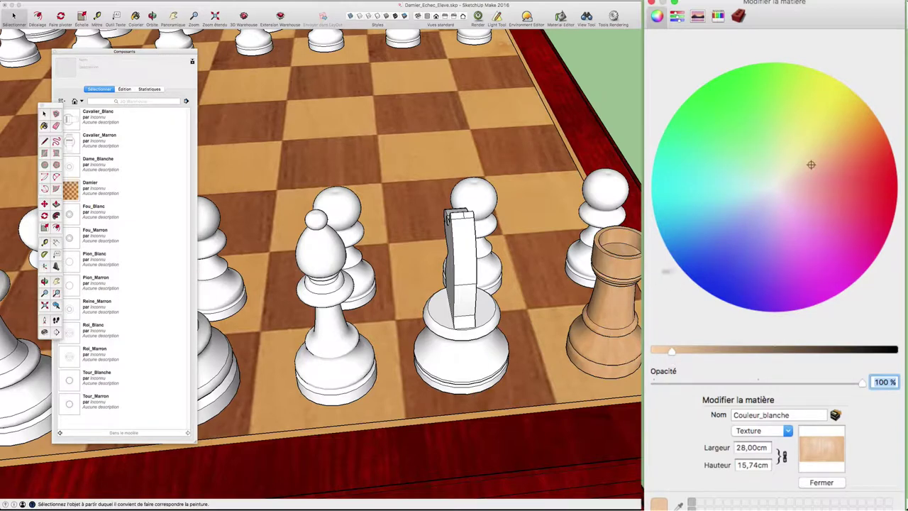
left_click(739, 17)
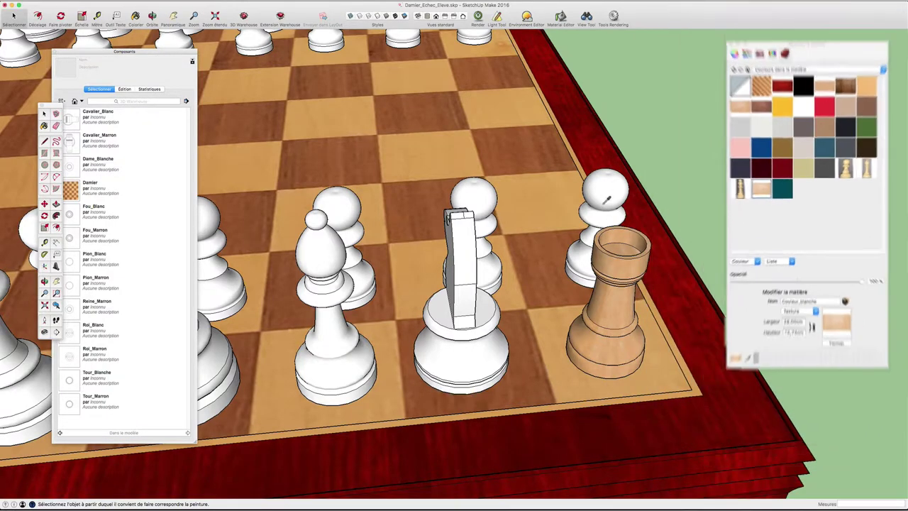
Paint the right-side pawns, knight, king and queen in tan Couleur_blanche.
left_click(592, 203)
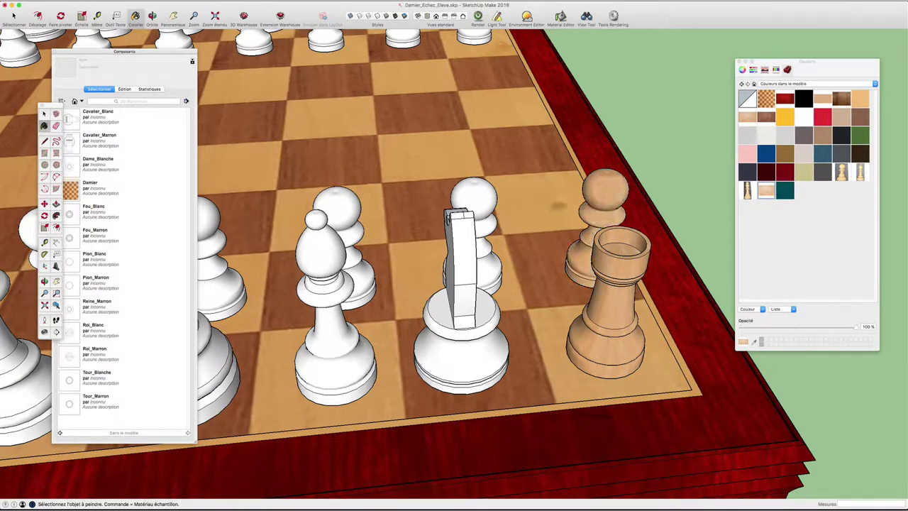
left_click(479, 208)
left_click(472, 237)
mouse_move(472, 237)
middle_mouse_down()
mouse_move(426, 239)
mouse_move(578, 234)
middle_mouse_up()
left_click(583, 244)
left_click(599, 280)
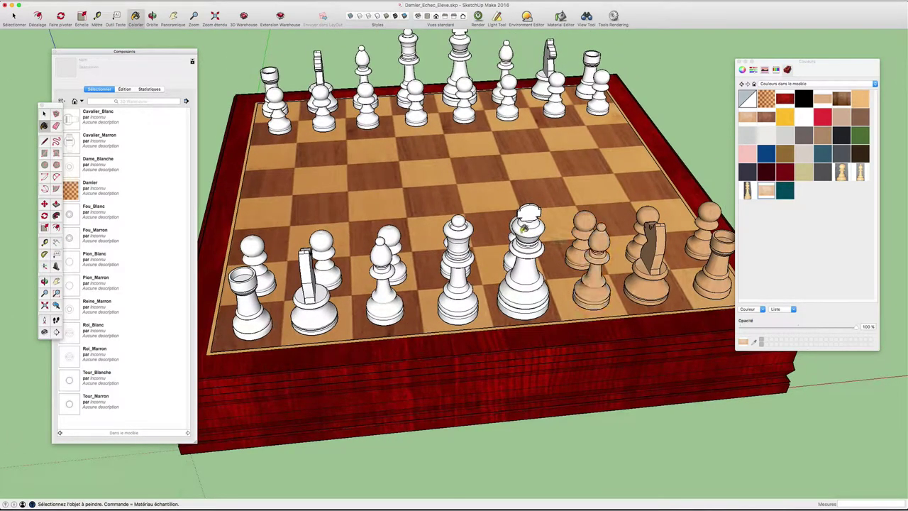
left_click(525, 229)
left_click(457, 233)
Paint the remaining left pawns and rook tan, review the board, and return to Select.
left_click(391, 239)
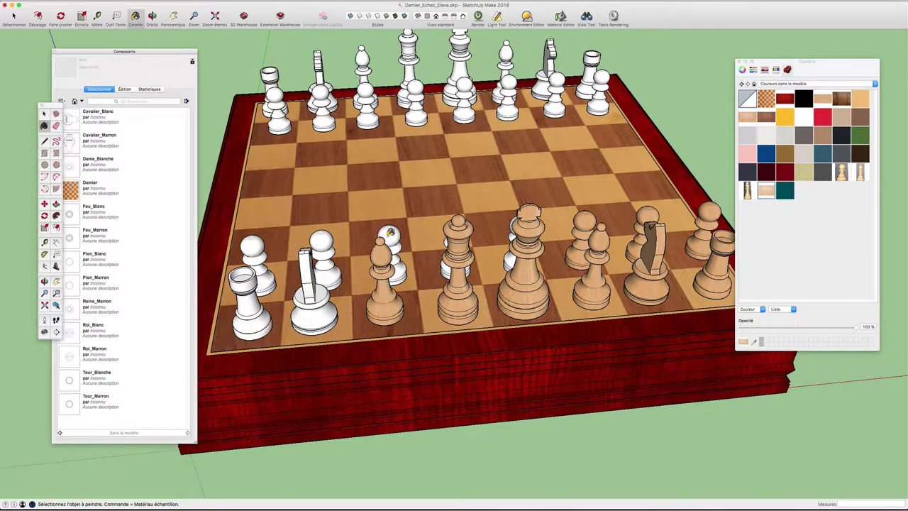
left_click(390, 233)
left_click(324, 243)
left_click(310, 268)
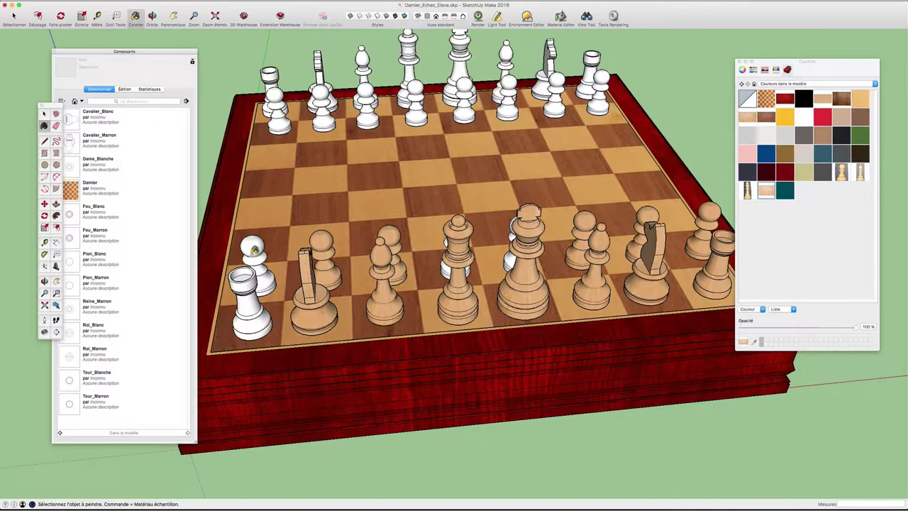
left_click(253, 250)
left_click(248, 291)
middle_click_drag(248, 291, 496, 249)
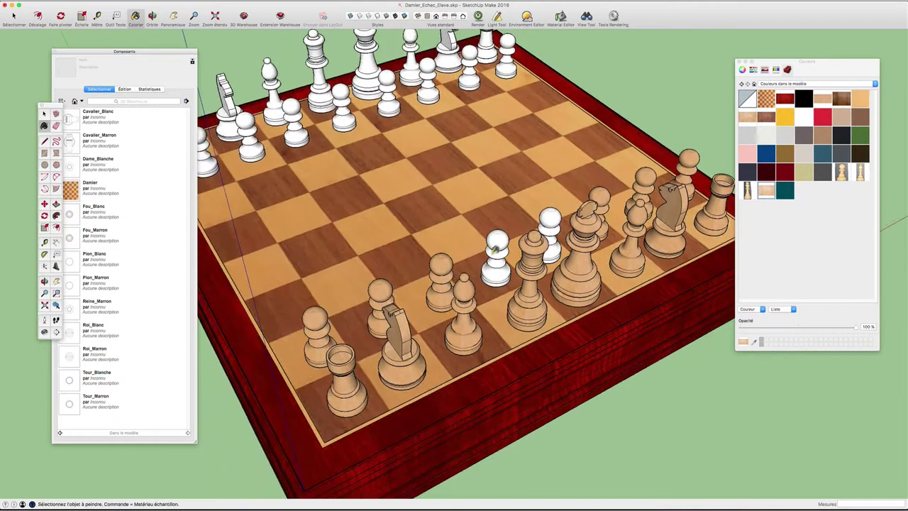
left_click(496, 248)
left_click(550, 234)
mouse_move(549, 234)
middle_mouse_down()
mouse_move(559, 250)
mouse_move(496, 256)
mouse_move(574, 272)
mouse_move(463, 277)
middle_mouse_up()
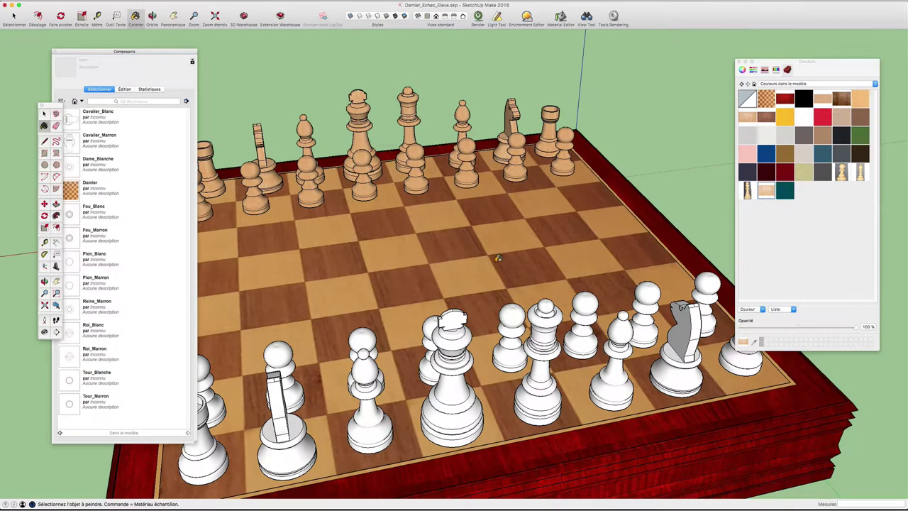
scroll(498, 258, "down", 3)
middle_click_drag(515, 255, 546, 213)
key("space")
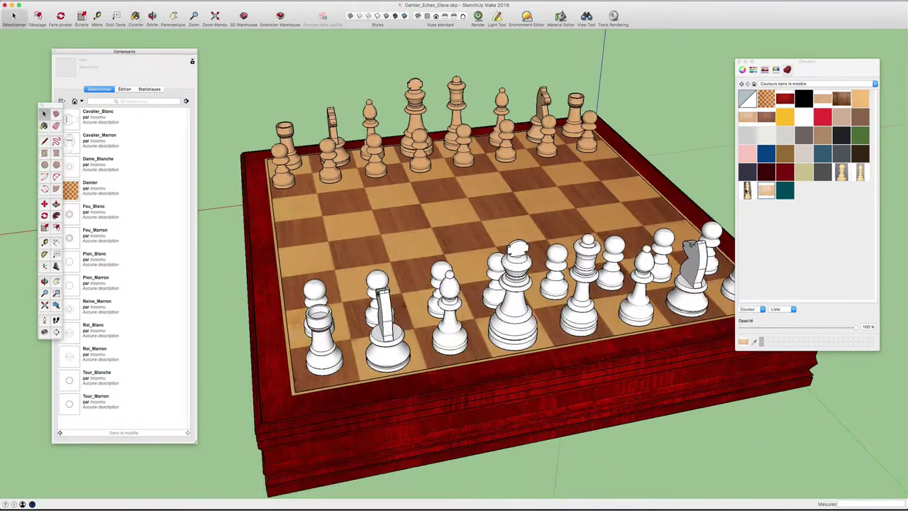
Duplicate the red wood material as Couleur_Marron and open it for editing.
left_click(741, 68)
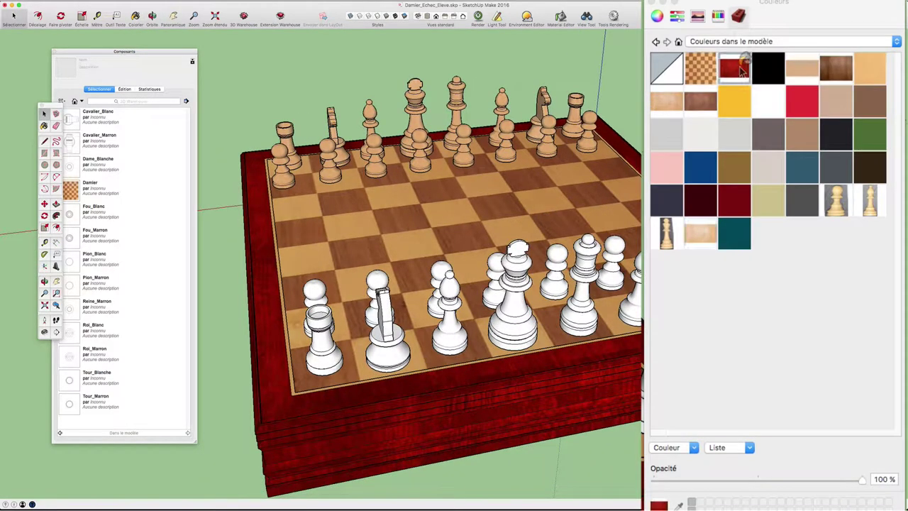
right_click(741, 69)
left_click(760, 97)
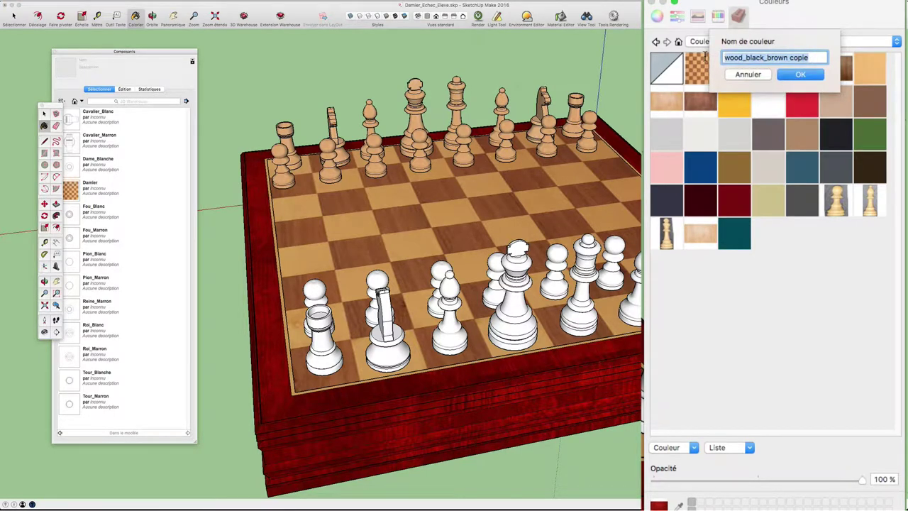
type("Couleur")
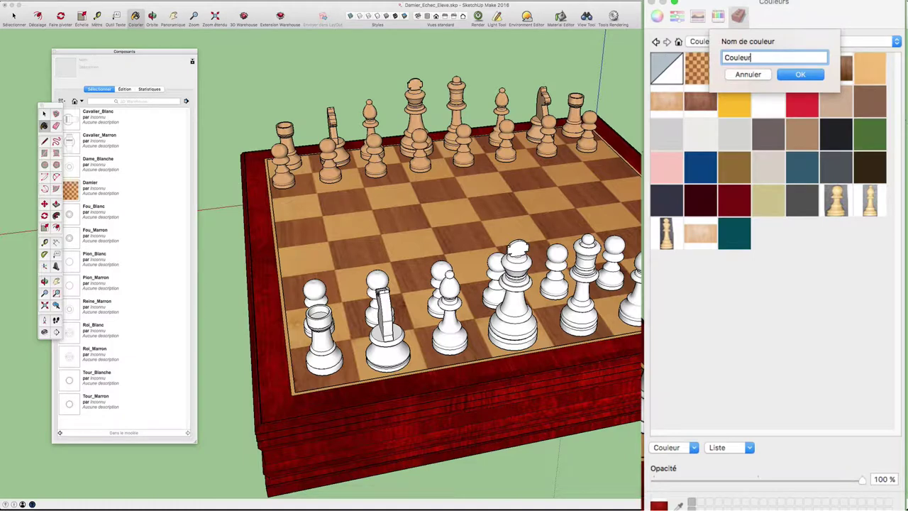
type("Marron")
left_click(797, 70)
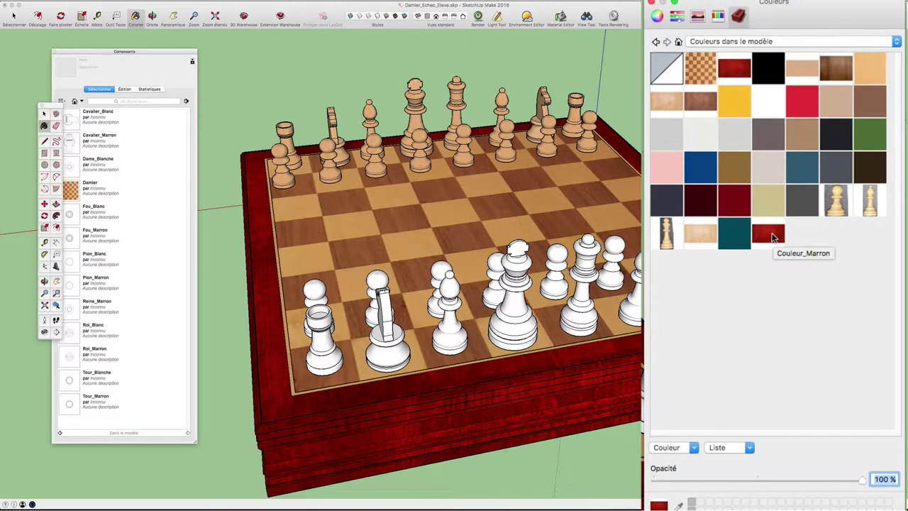
right_click(771, 237)
left_click(787, 249)
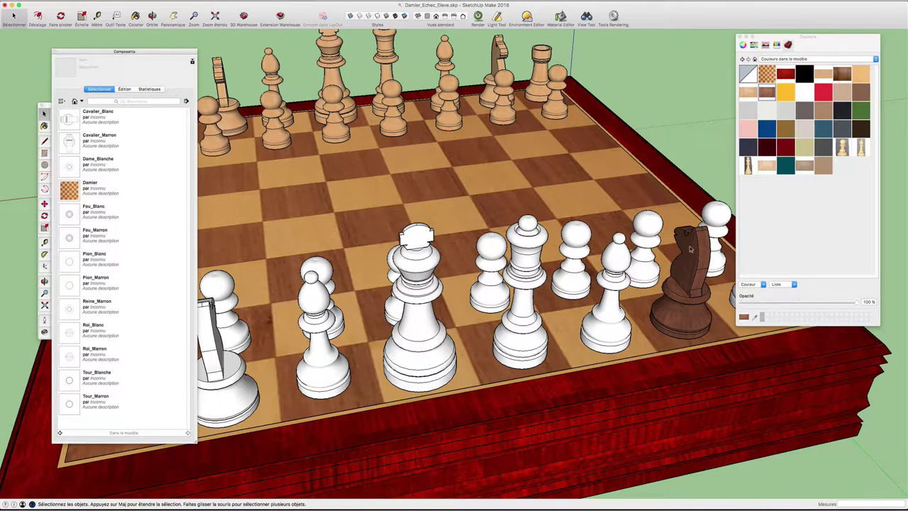
Orbit toward the near-side pieces and bring the Colours panel back to the In Model palette.
middle_click_drag(689, 248, 681, 253)
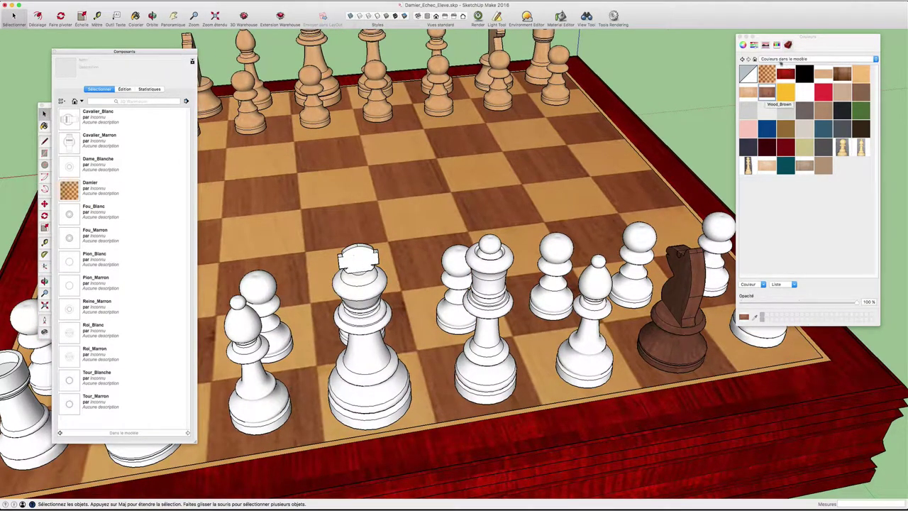
left_click(753, 45)
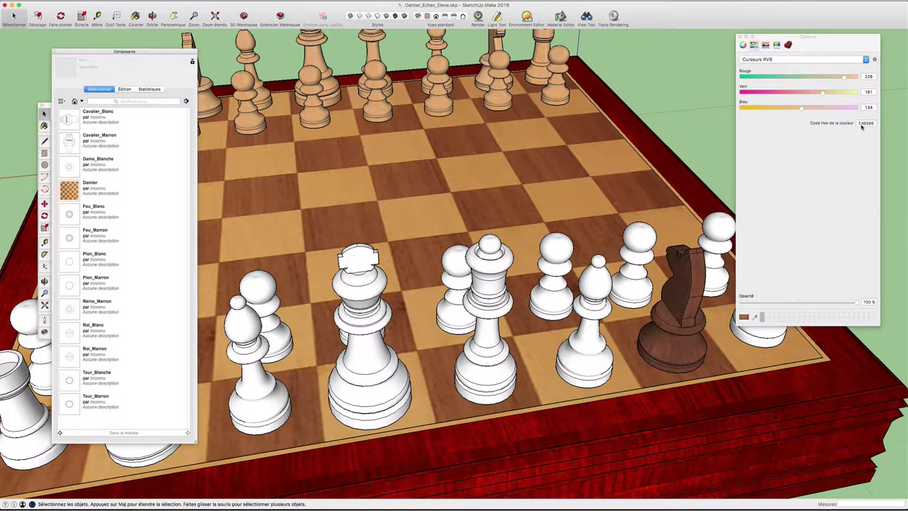
left_click(742, 45)
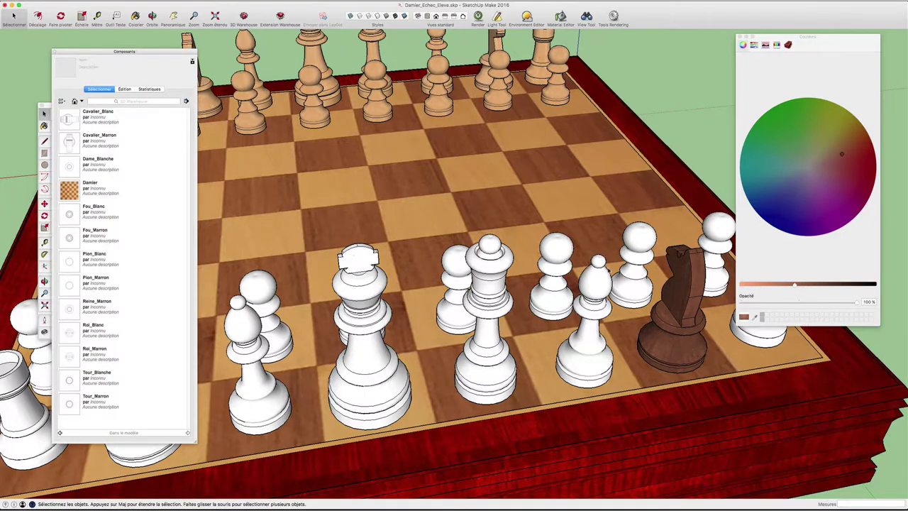
middle_click_drag(397, 341, 433, 354)
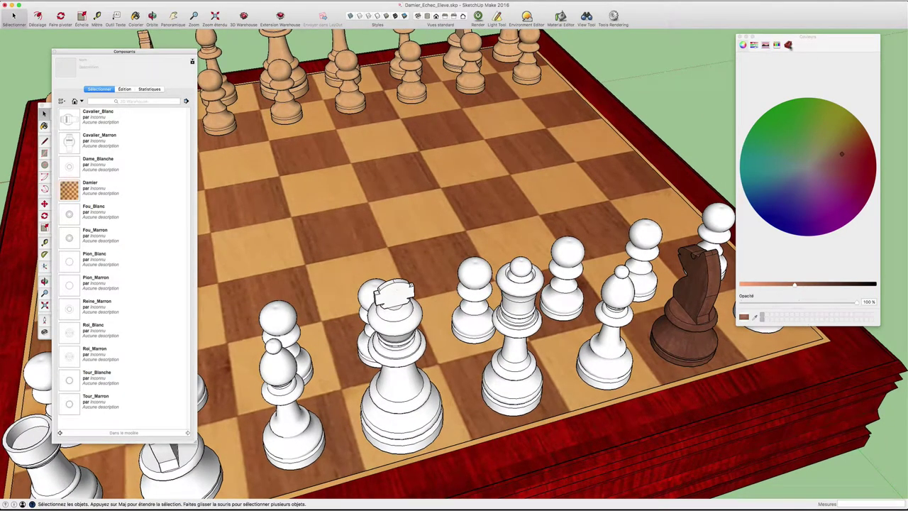
left_click(789, 45)
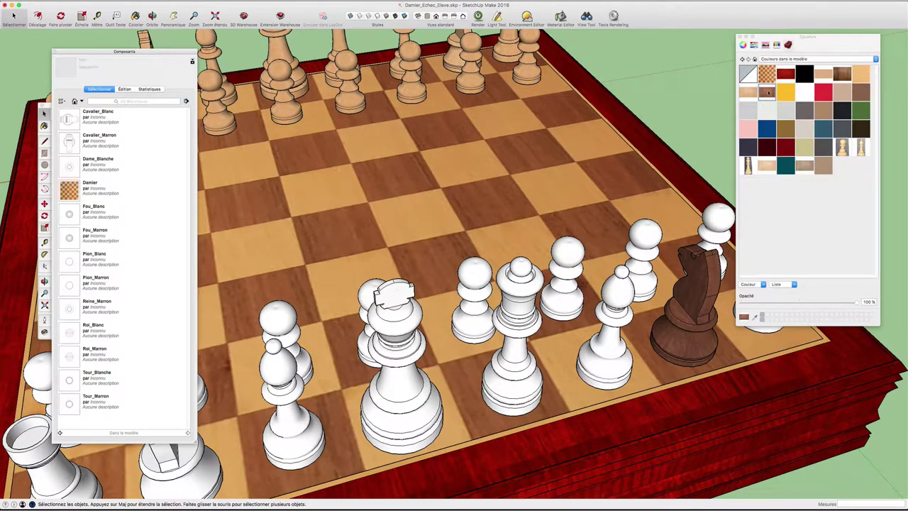
middle_click_drag(633, 242, 646, 237)
Paint the near-side pawns, rook, queen, bishop and king in dark-brown Couleur_Marron.
key("b")
left_click(637, 240)
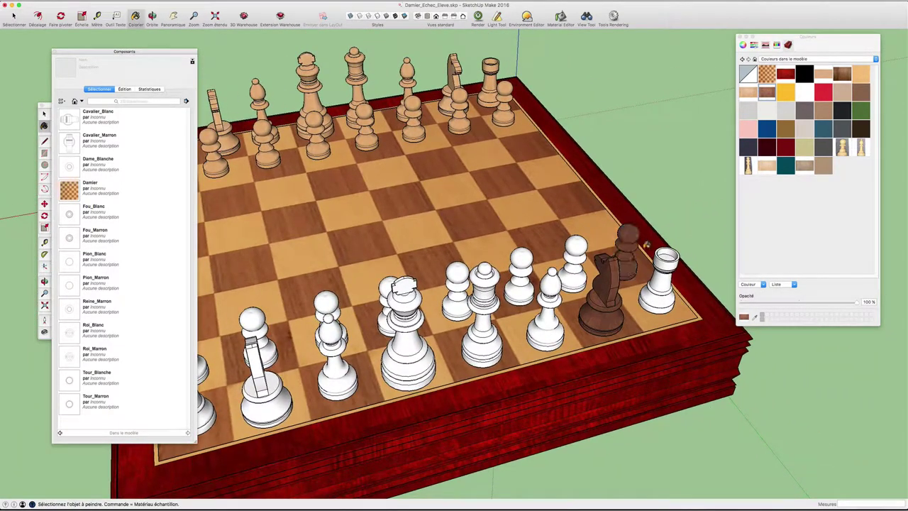
left_click(666, 258)
left_click(571, 258)
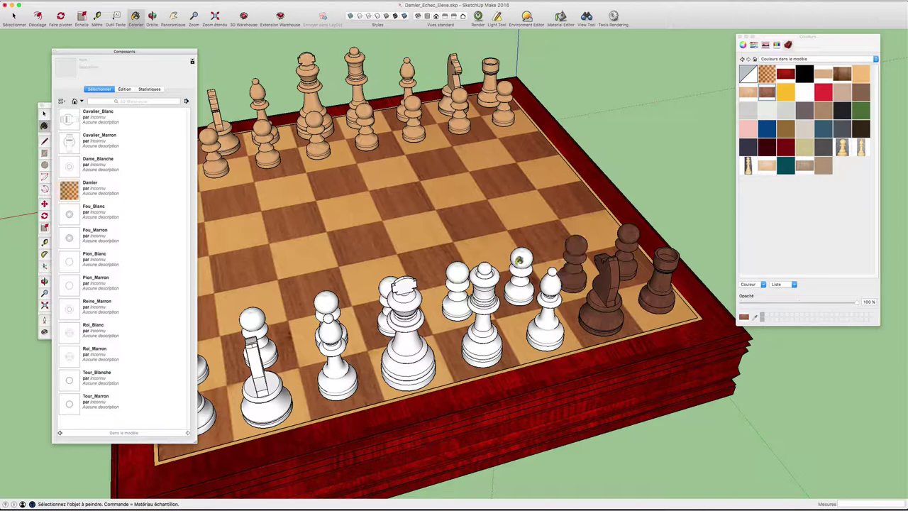
left_click(519, 261)
left_click(472, 278)
left_click(460, 275)
left_click(552, 291)
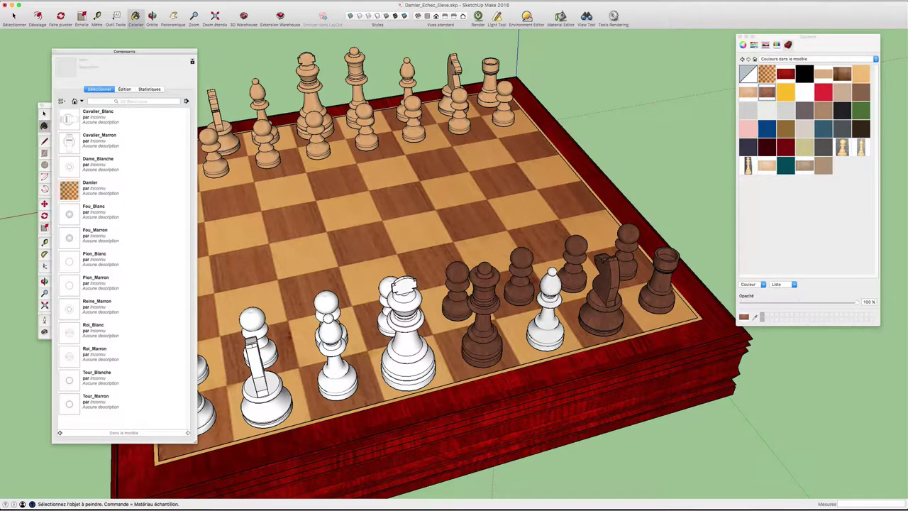
left_click(404, 315)
Paint the remaining pawns, bishop, knight and left rook brown, orbiting to reach them.
left_click(386, 291)
left_click(328, 305)
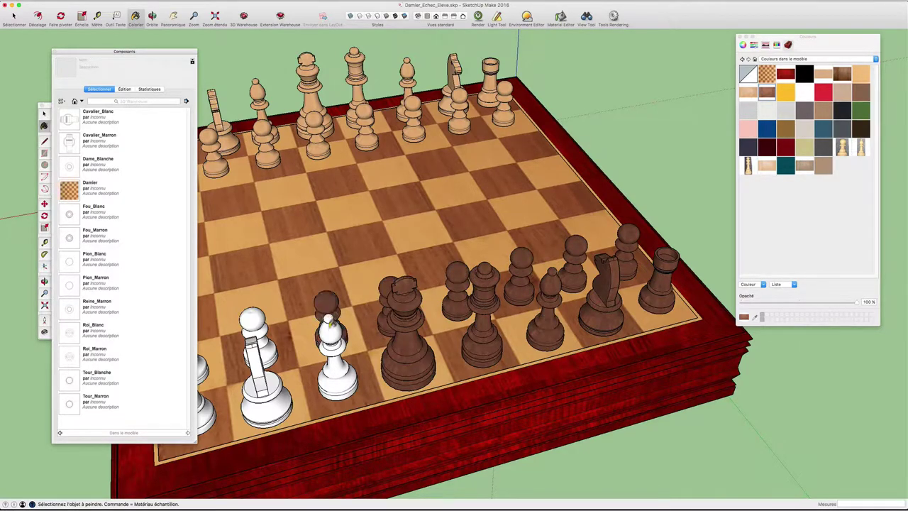
left_click(335, 358)
left_click(268, 351)
left_click(256, 320)
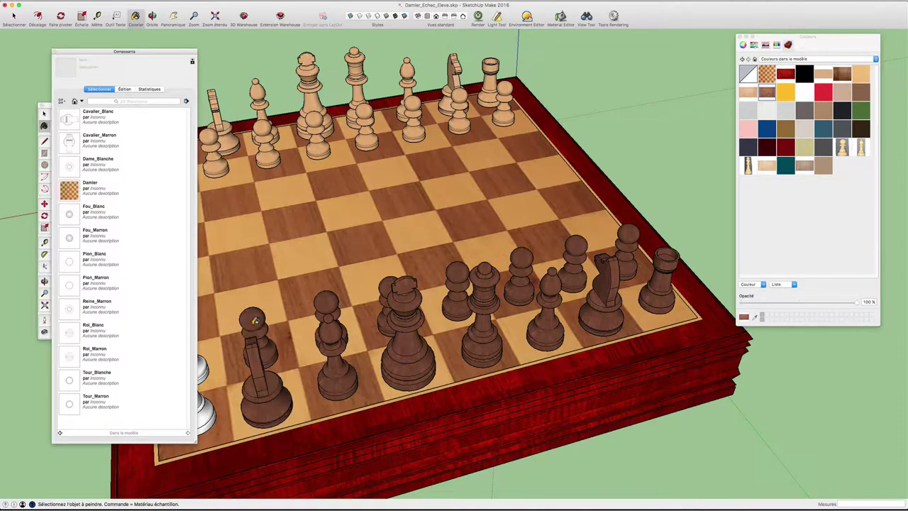
key("o")
left_click_drag(296, 309, 322, 319)
key("b")
left_click(320, 323)
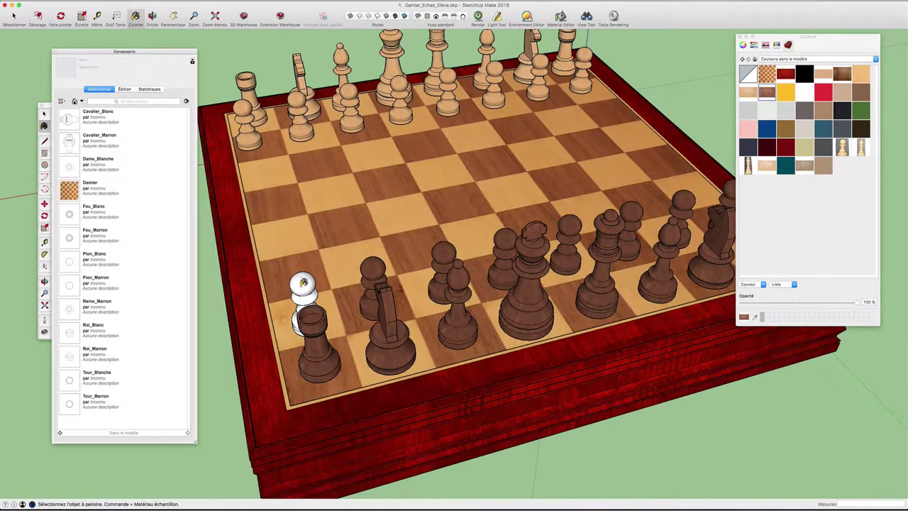
left_click(302, 287)
mouse_move(461, 243)
middle_mouse_down()
mouse_move(381, 294)
mouse_move(480, 266)
mouse_move(452, 276)
middle_mouse_up()
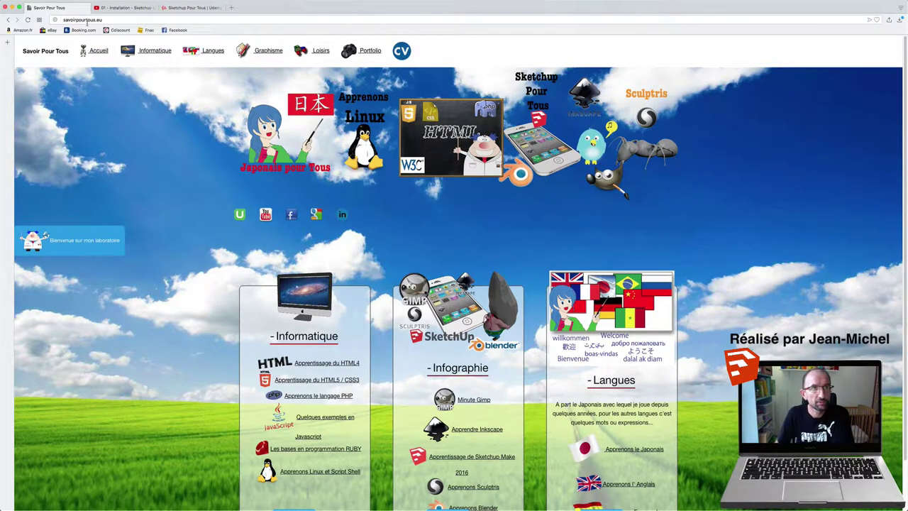
Browse Graphisme > Sketchup version 2016 > Exercices to TP Jeu d'échecs, then open the Udemy course page.
left_click(262, 51)
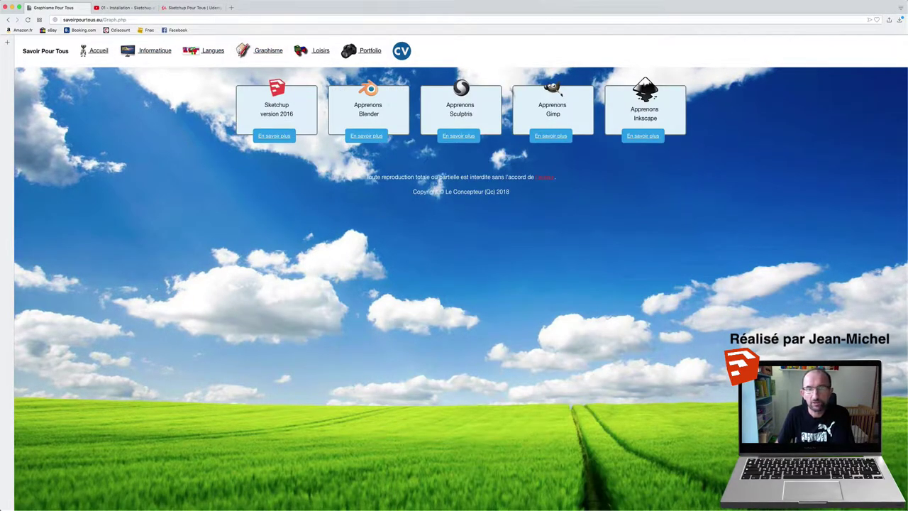
left_click(278, 136)
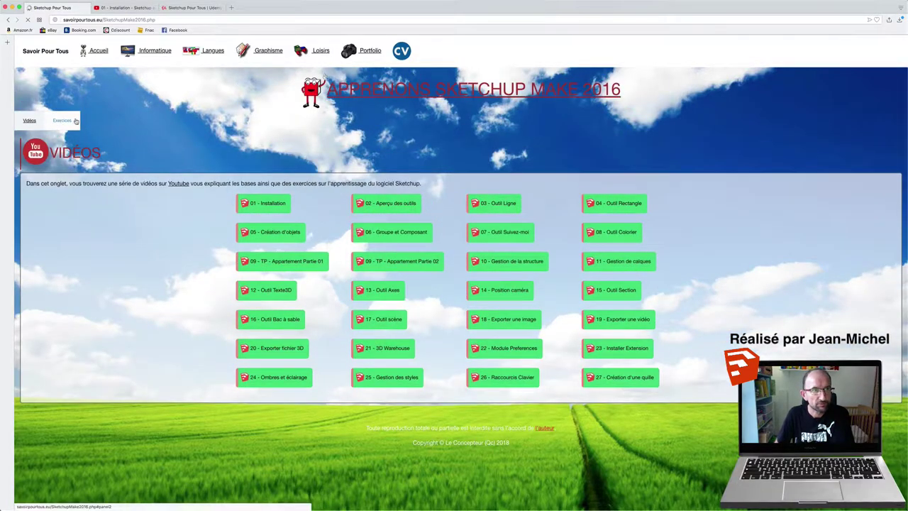
left_click(64, 120)
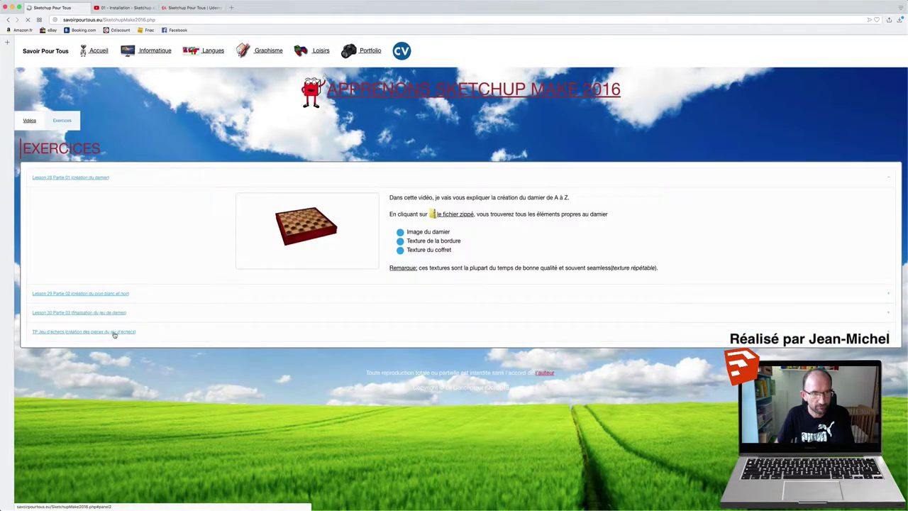
left_click(115, 334)
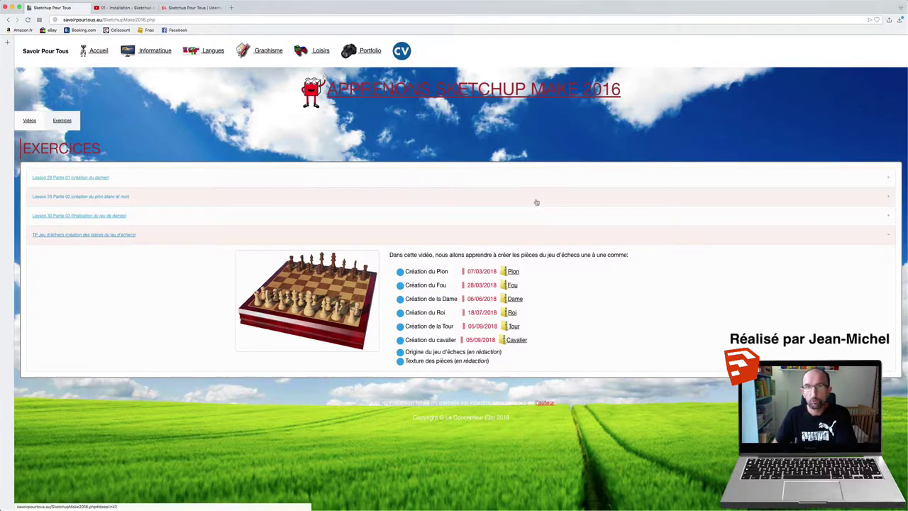
left_click(190, 7)
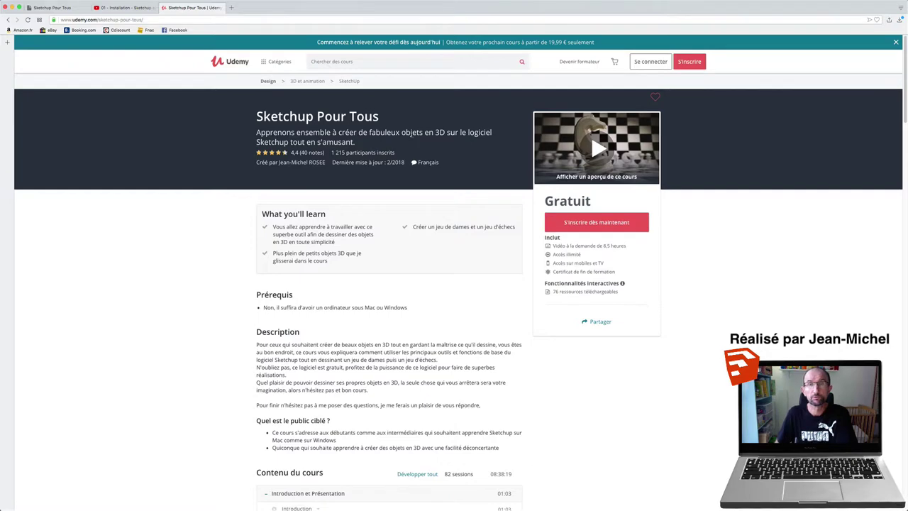
scroll(419, 144, "down", 5)
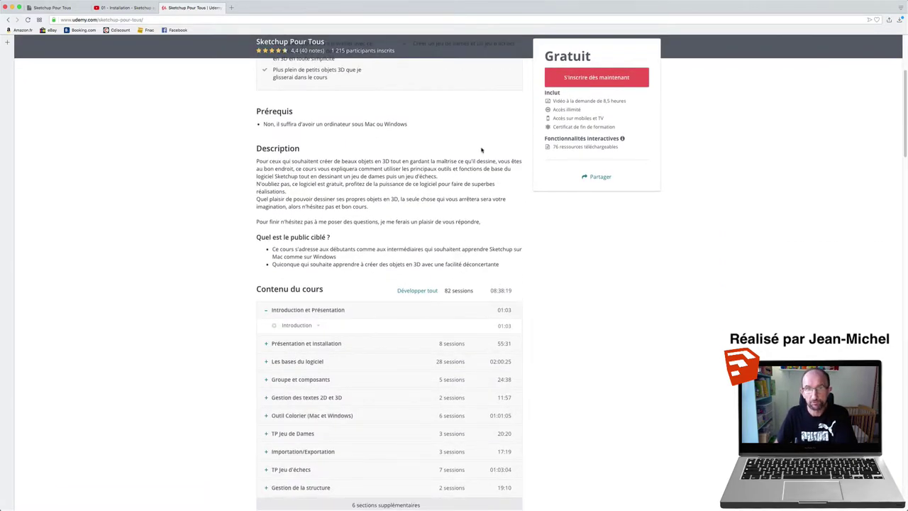
scroll(481, 149, "up", 5)
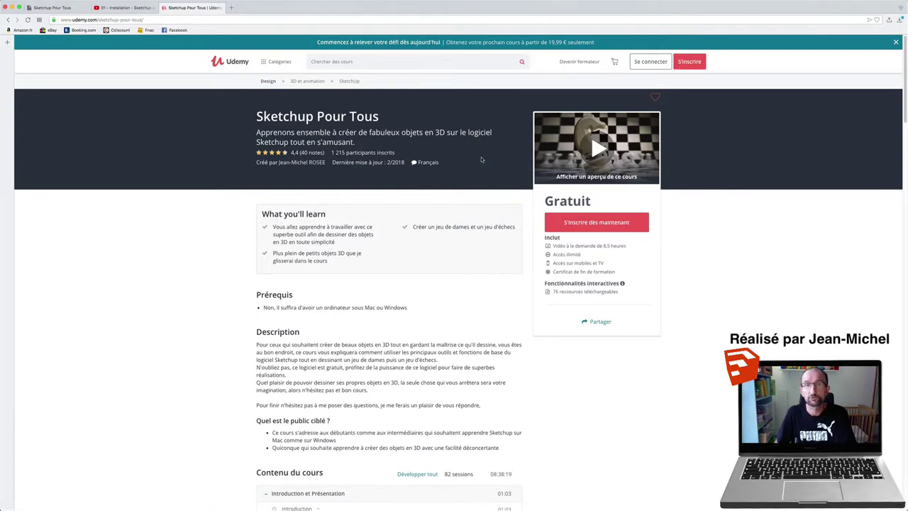
scroll(479, 177, "down", 2)
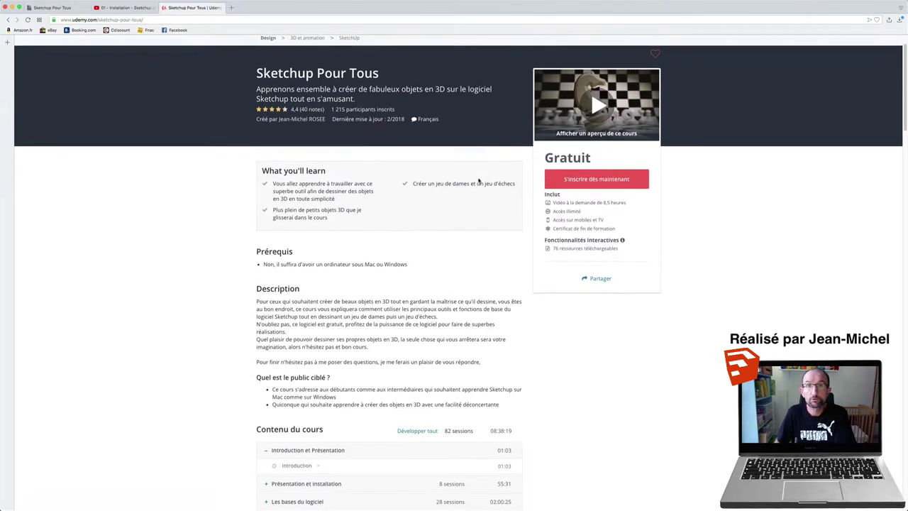
scroll(472, 159, "up", 2)
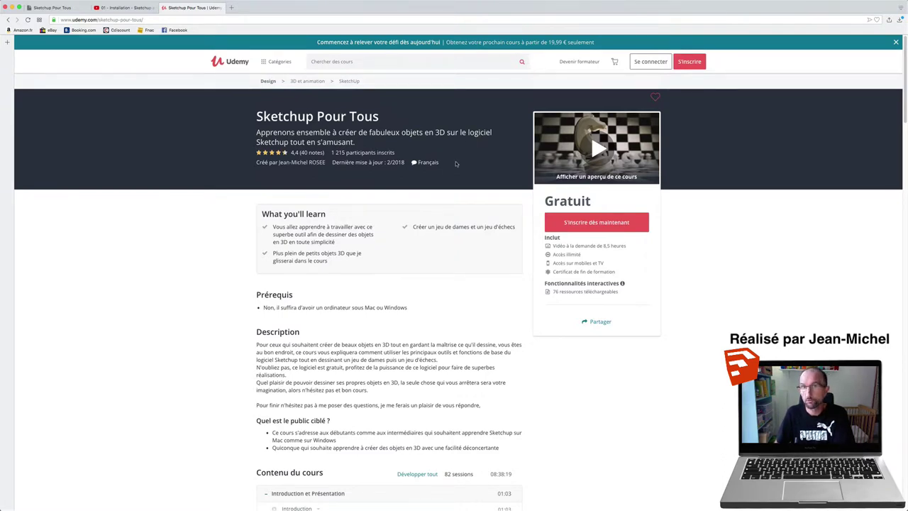
scroll(456, 163, "down", 1)
scroll(456, 164, "down", 1)
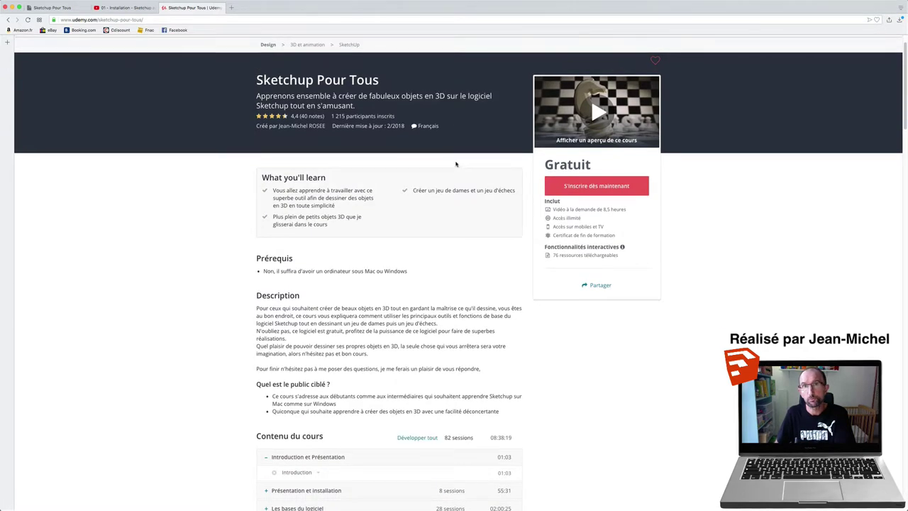
scroll(456, 164, "up", 2)
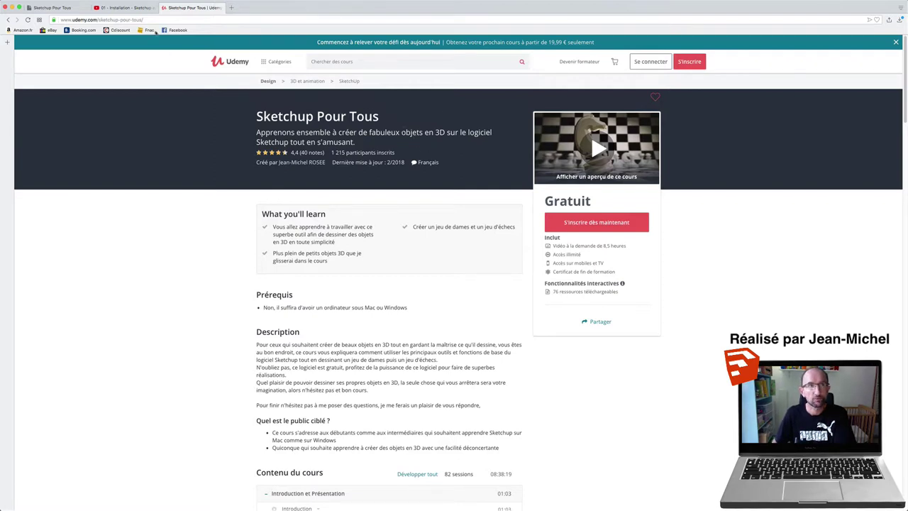
Switch to the '01 - Installation - Sketchup apprendre' YouTube video and scroll its 42-video playlist to the end.
left_click(127, 9)
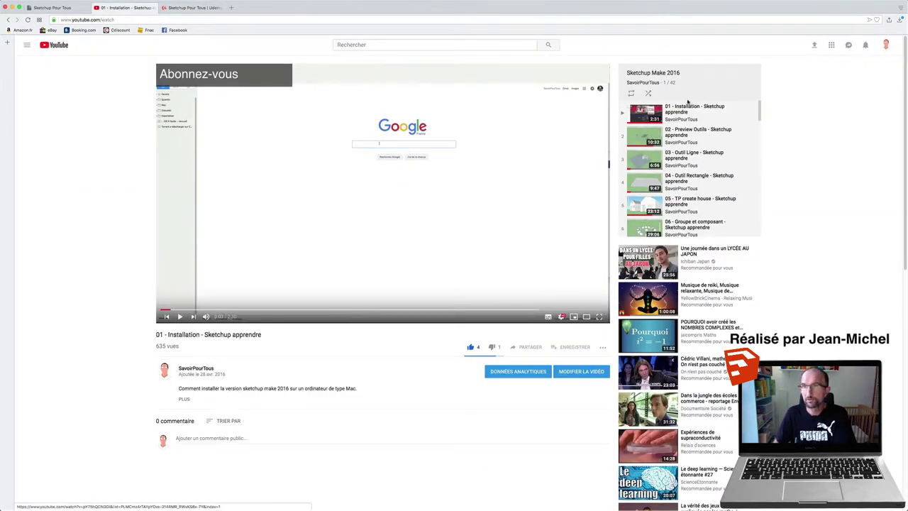
scroll(702, 142, "down", 10)
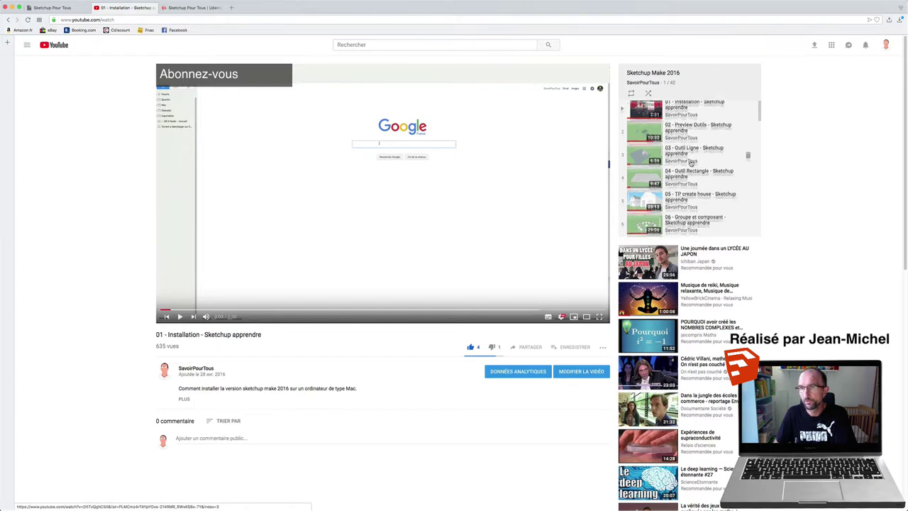
scroll(699, 174, "down", 4)
scroll(695, 198, "down", 4)
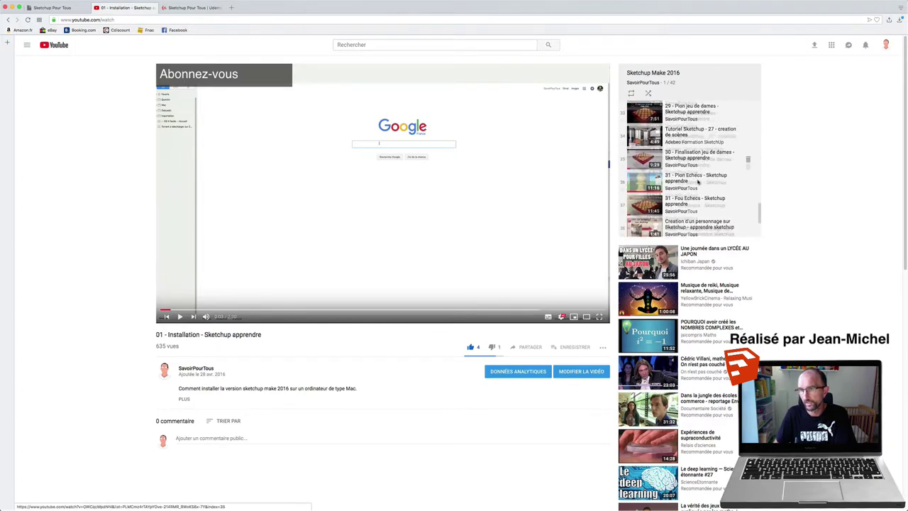
scroll(691, 220, "down", 4)
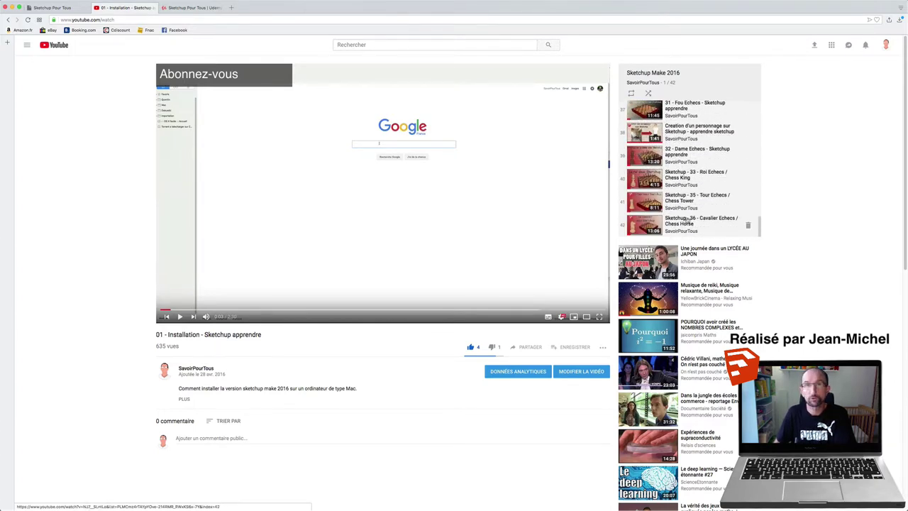